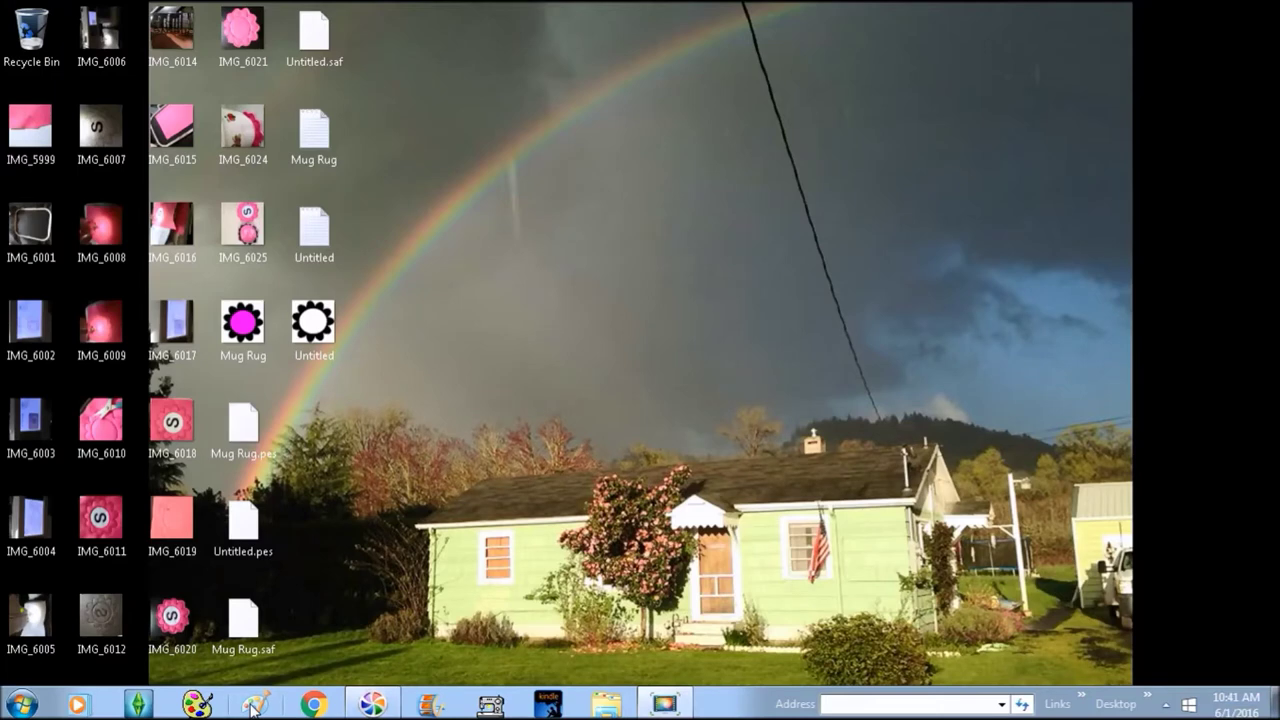
Launch Paint from Start > All Programs > Accessories to get a blank canvas.
left_click(34, 707)
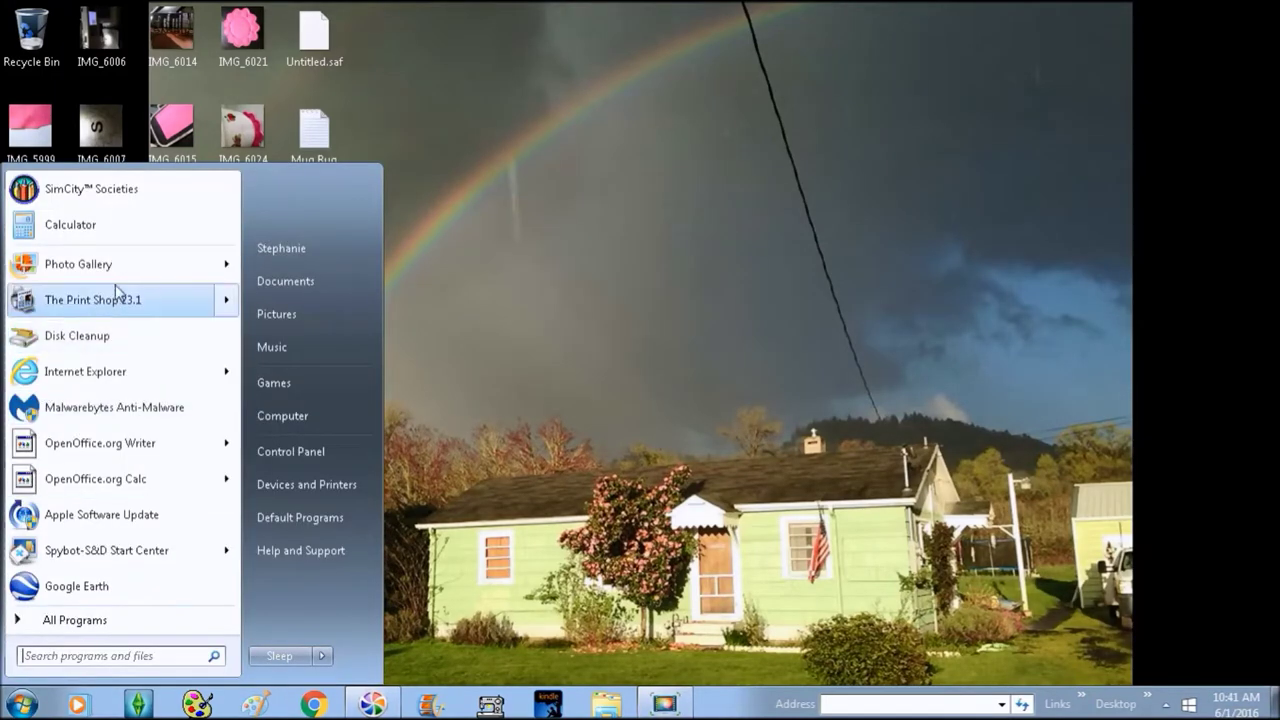
left_click(97, 621)
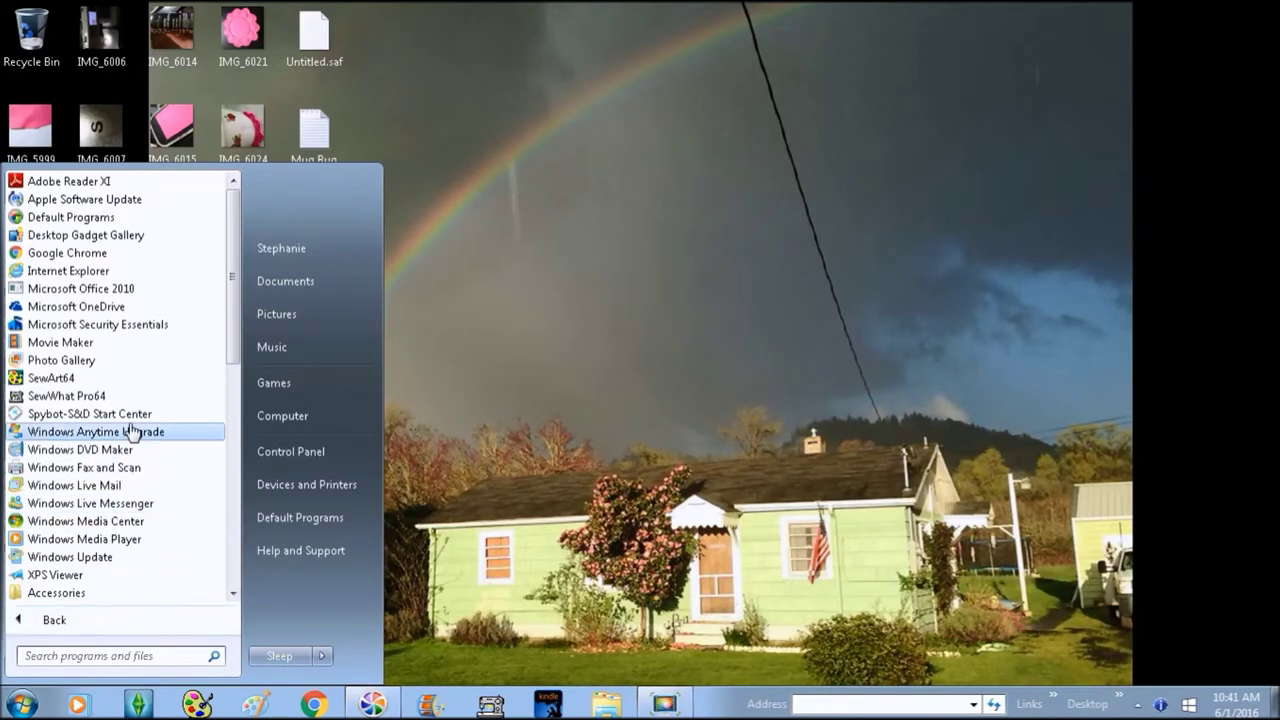
left_click(1160, 645)
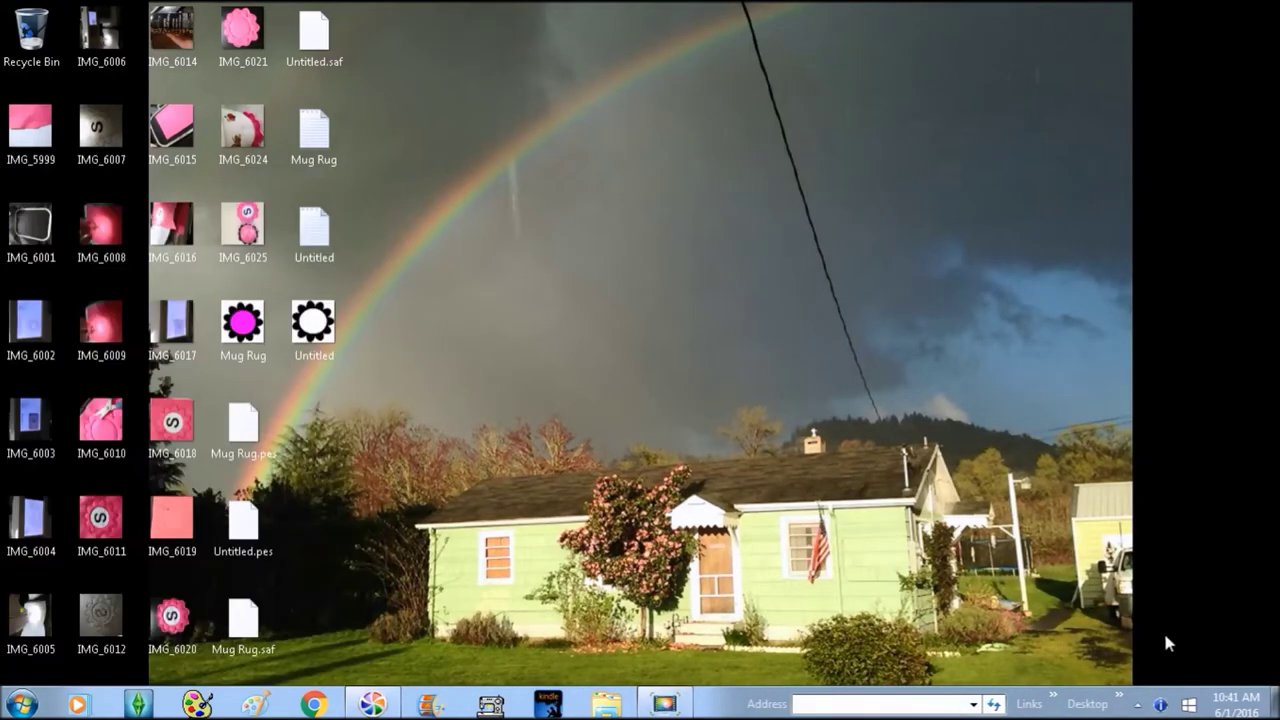
left_click(22, 704)
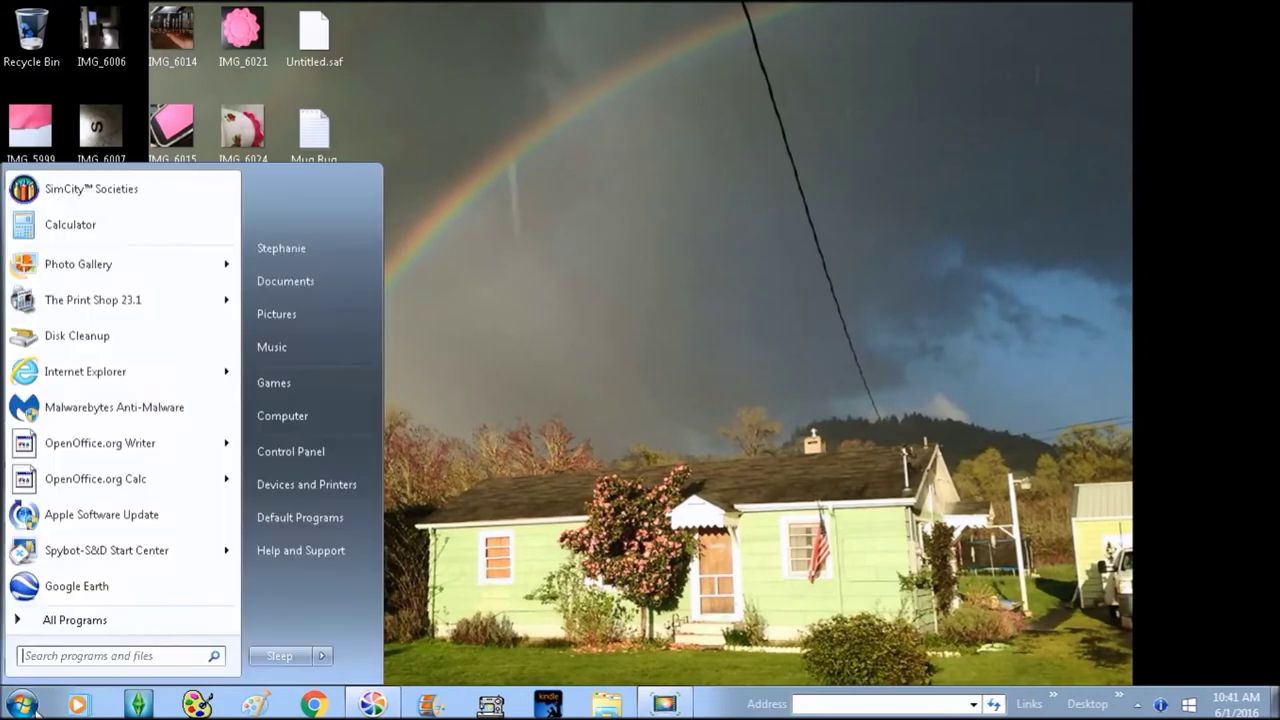
left_click(97, 622)
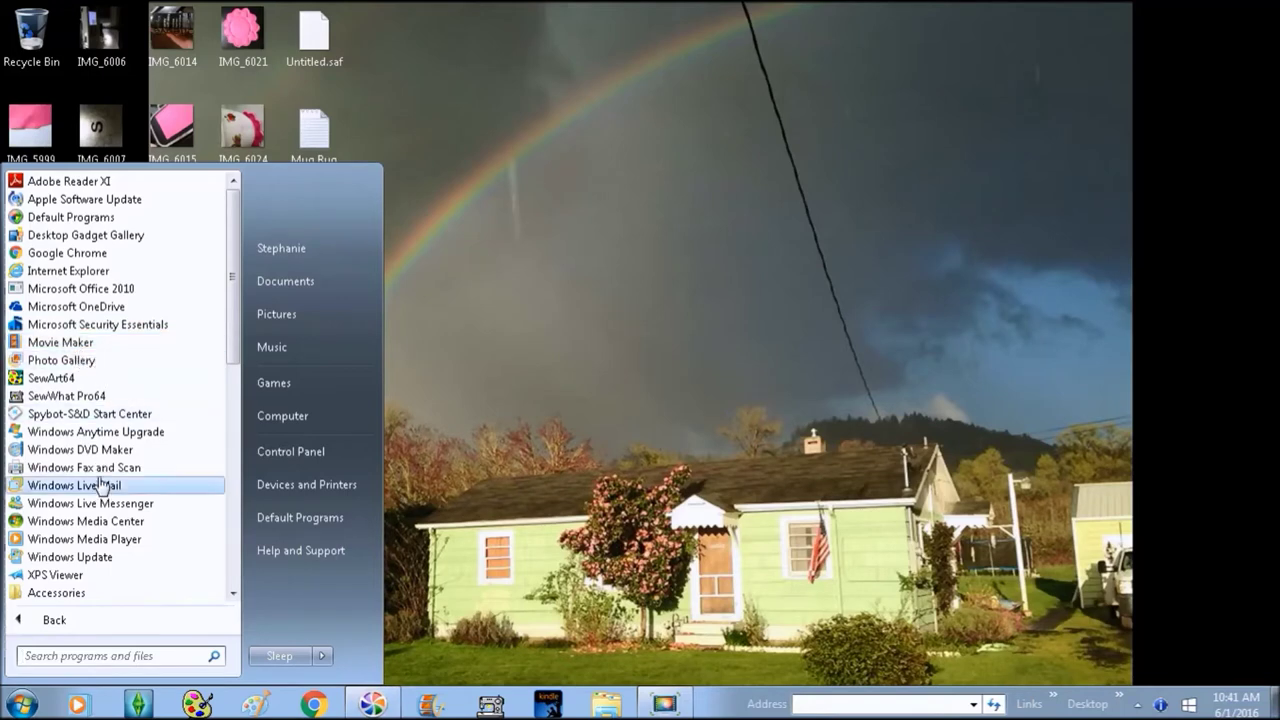
left_click(70, 592)
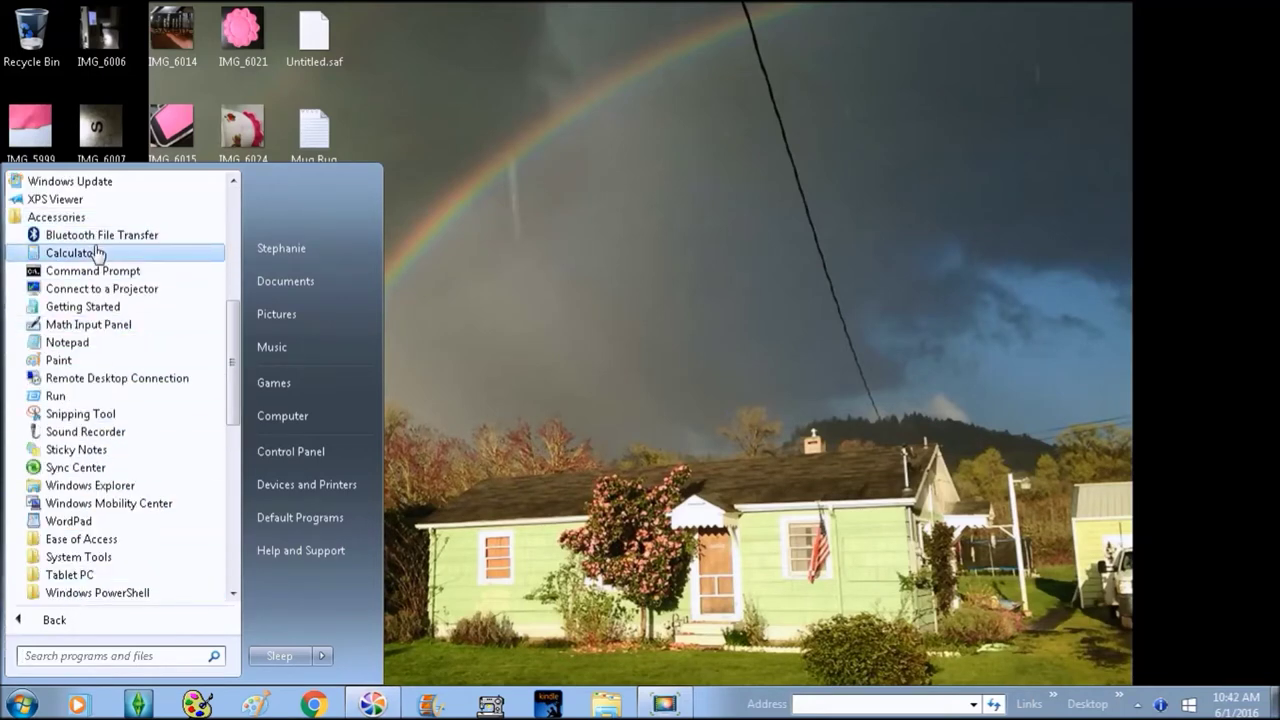
left_click(57, 362)
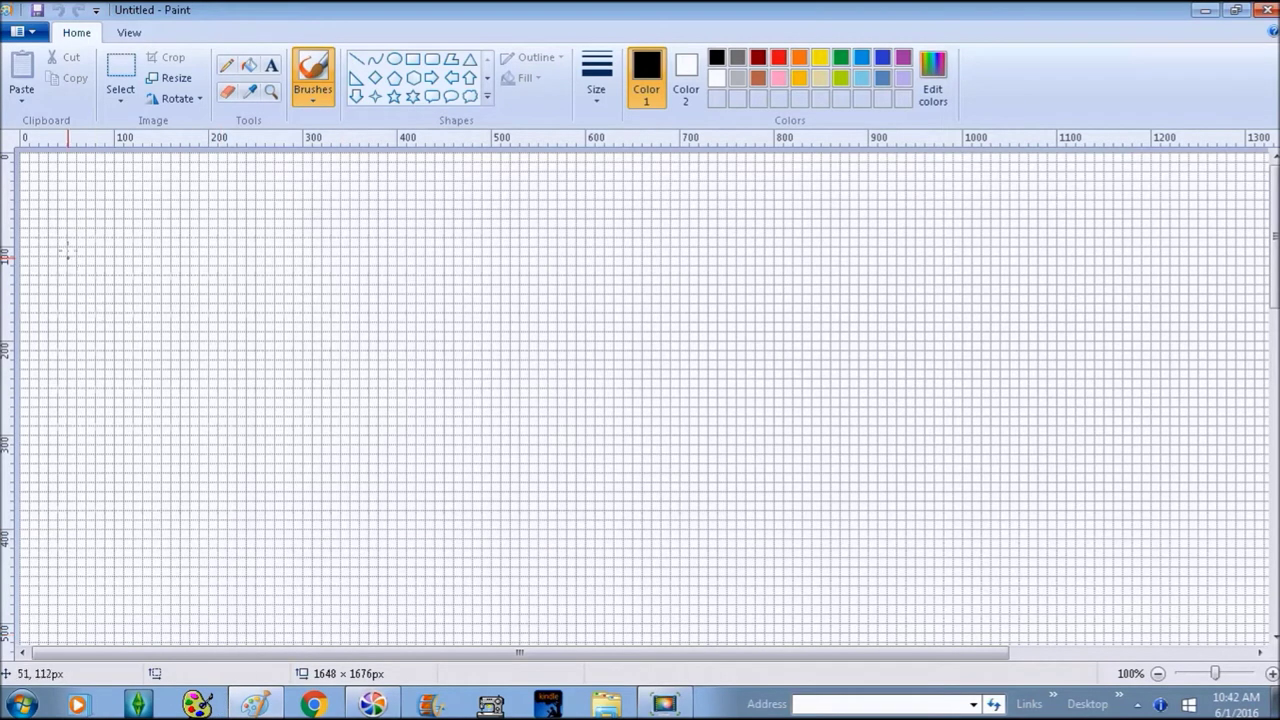
Draw a large black circle of about 398 × 378 px near the canvas's top-left.
left_click(128, 33)
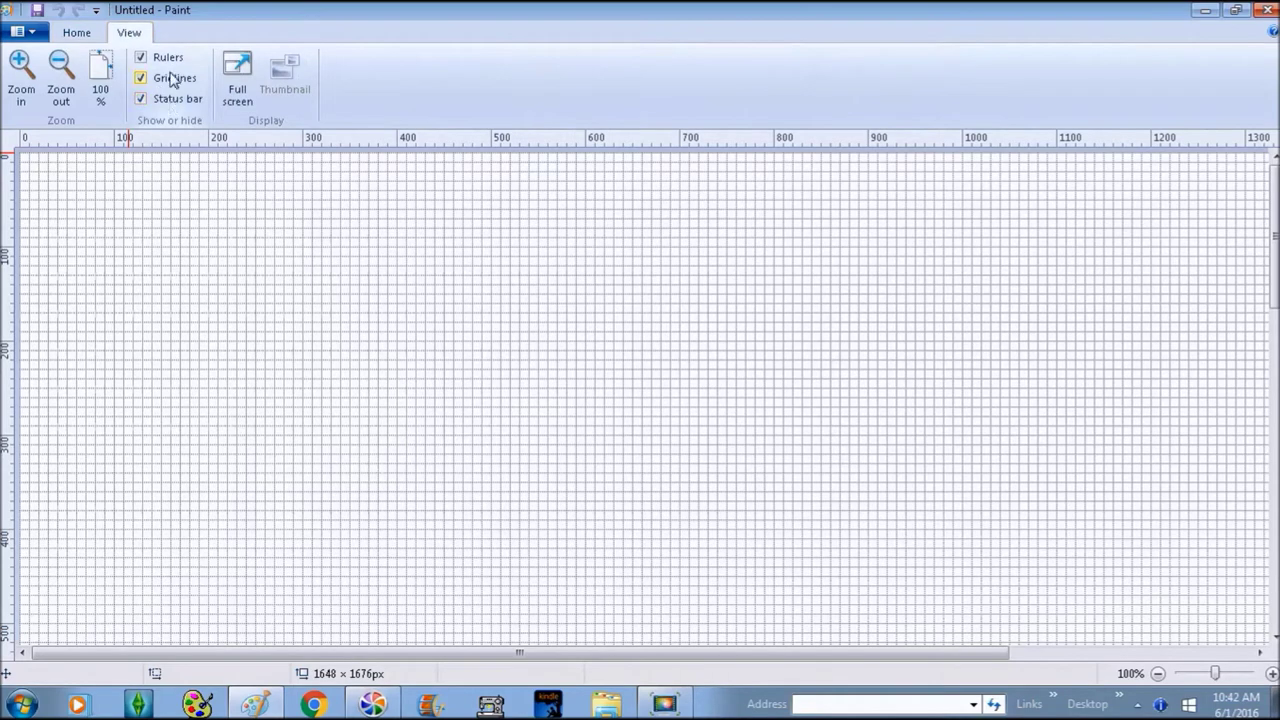
left_click(80, 33)
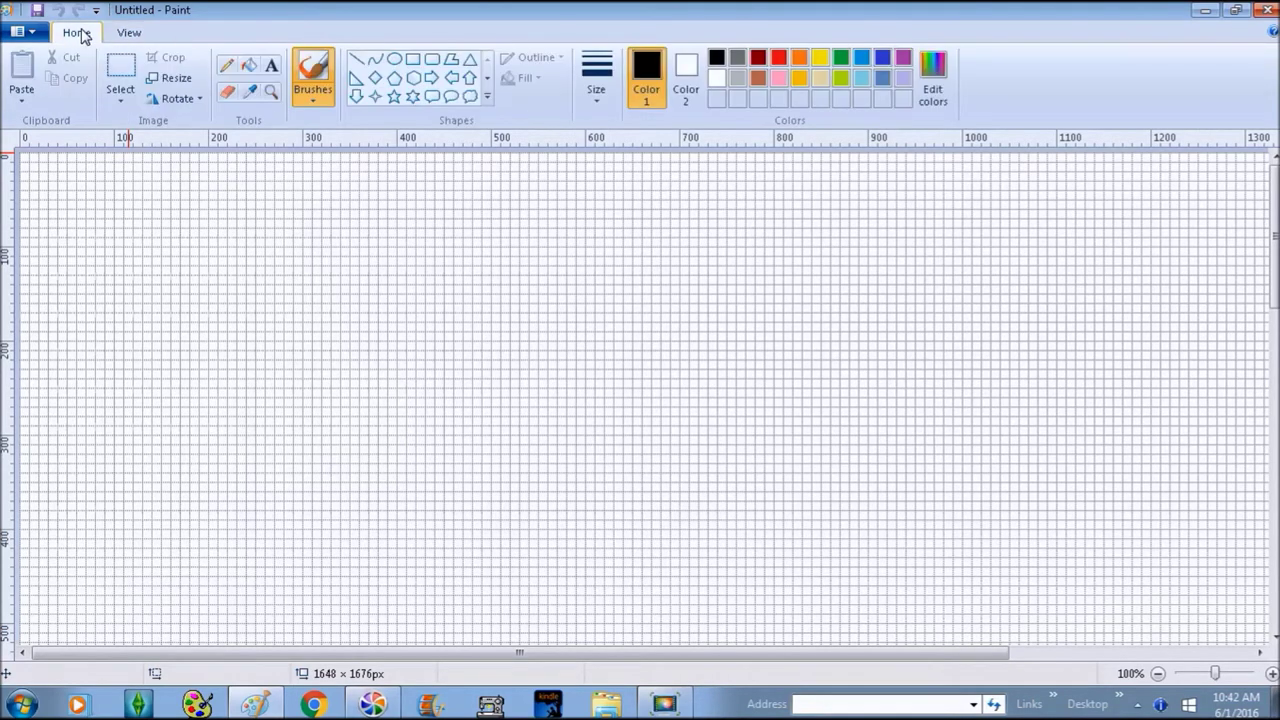
left_click(393, 60)
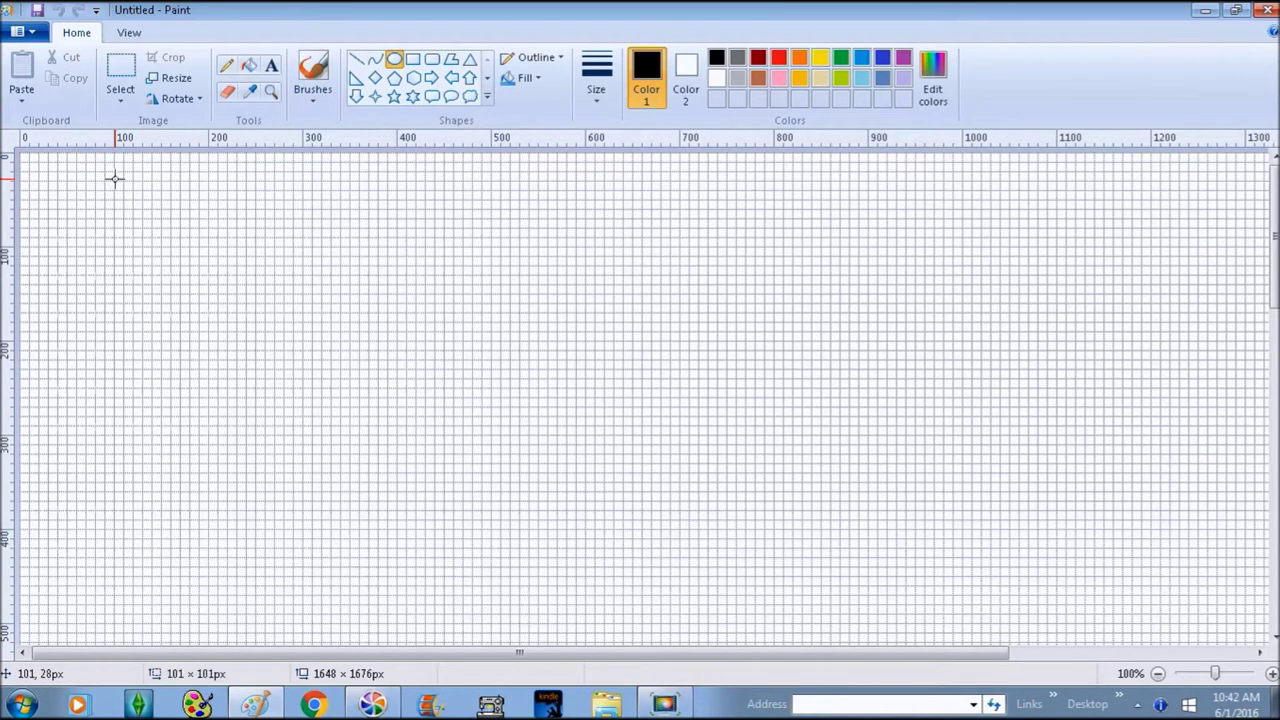
mouse_move(115, 179)
left_mouse_down()
mouse_move(291, 303)
mouse_move(380, 409)
mouse_move(394, 494)
mouse_move(500, 531)
mouse_move(594, 586)
mouse_move(486, 574)
mouse_move(489, 533)
left_mouse_up()
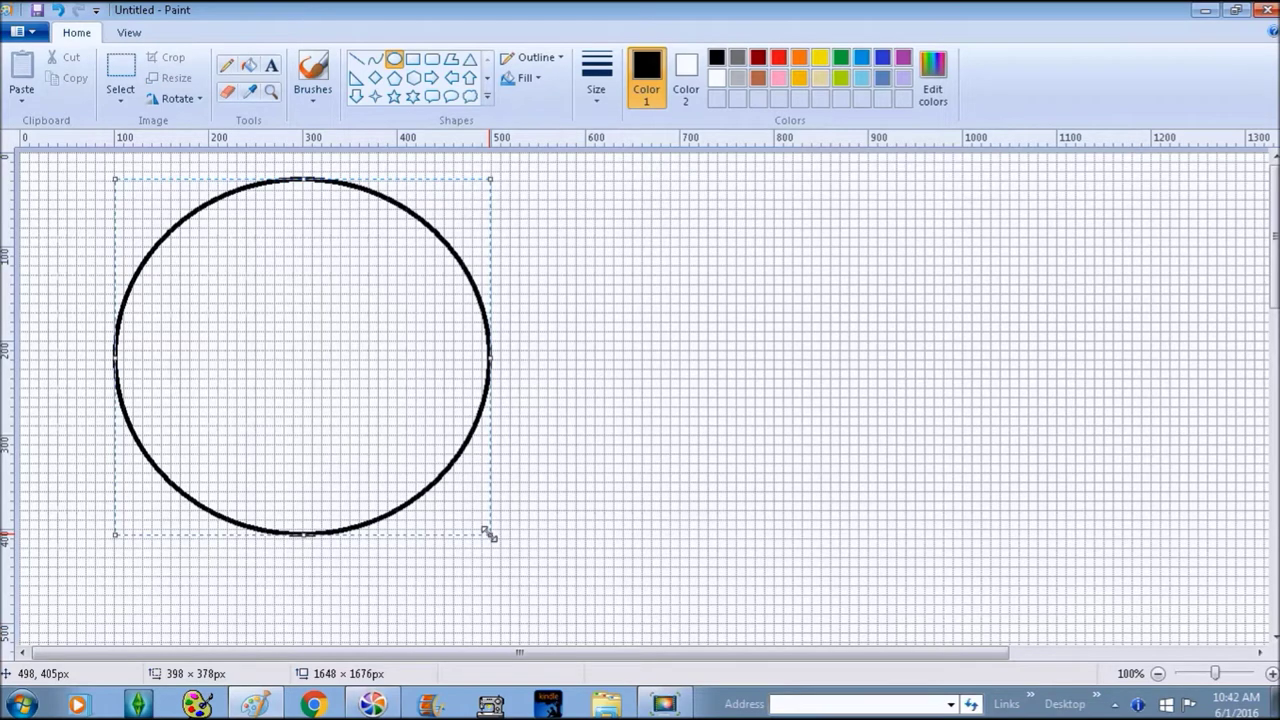
left_click(639, 212)
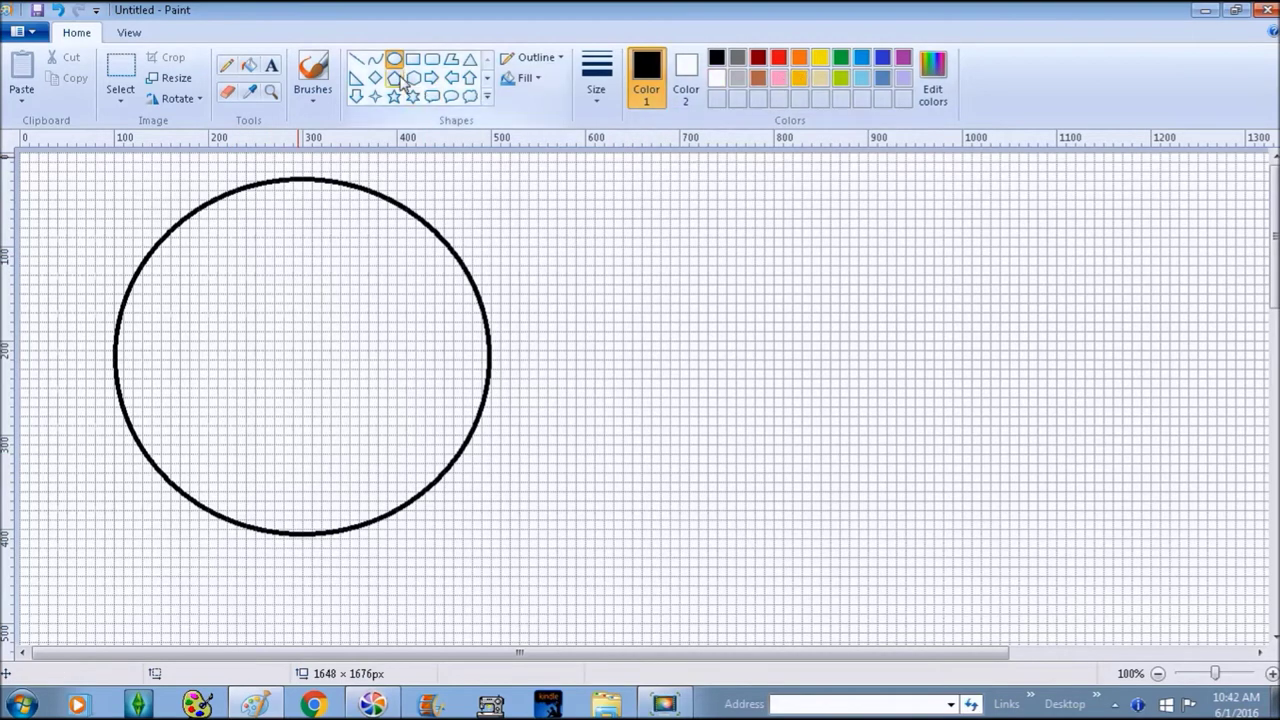
left_click(469, 61)
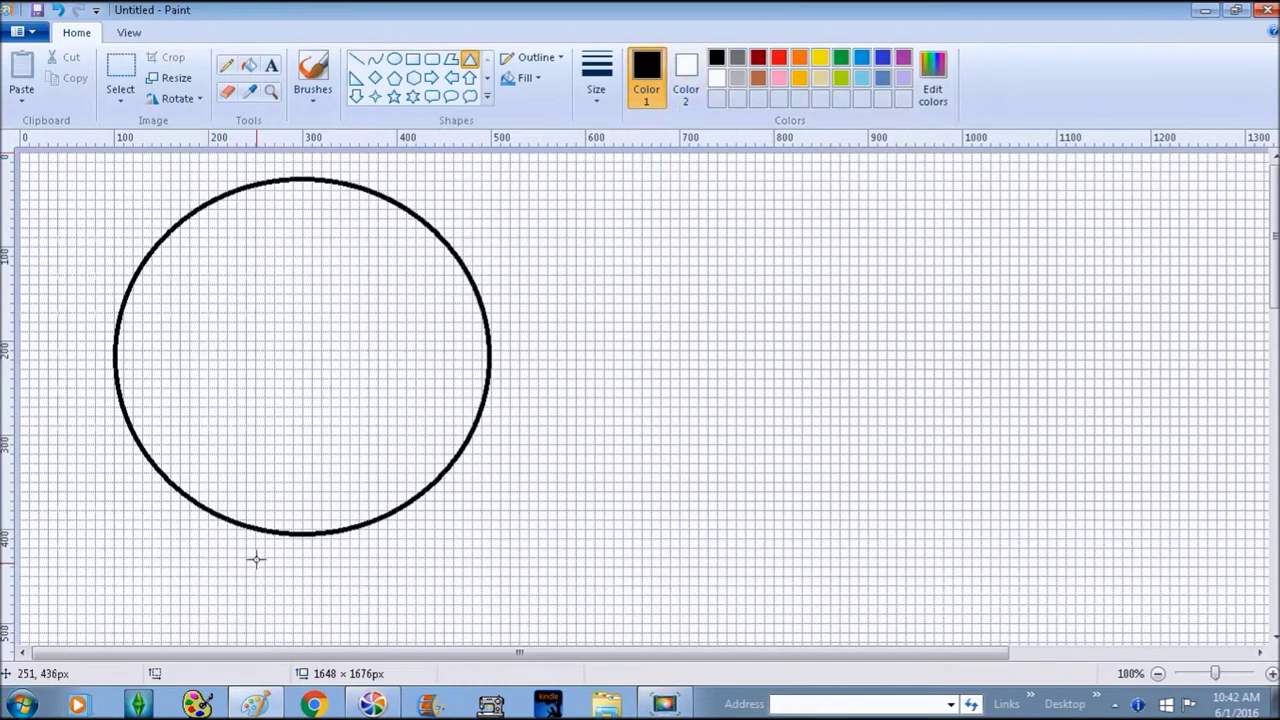
Draw a tall narrow triangle of about 61 × 177 px on the circle's bottom edge, apex near centre.
left_click_drag(256, 558, 313, 408)
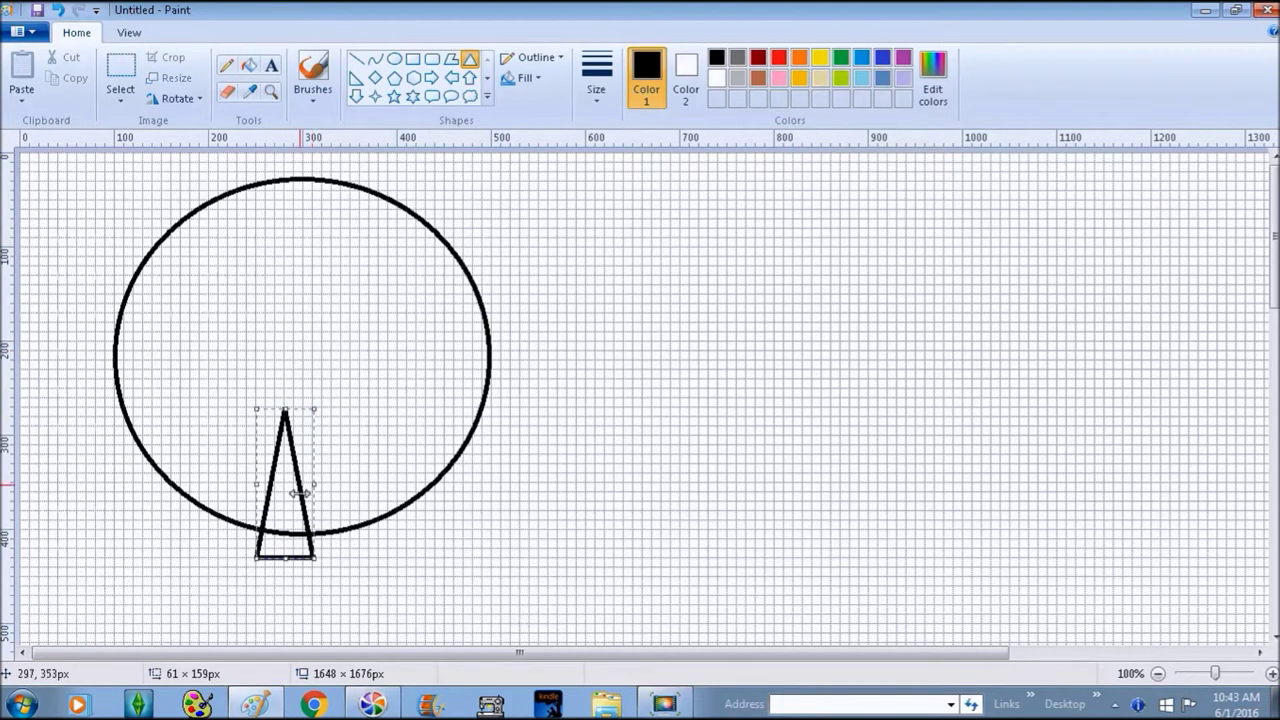
left_click_drag(295, 508, 316, 487)
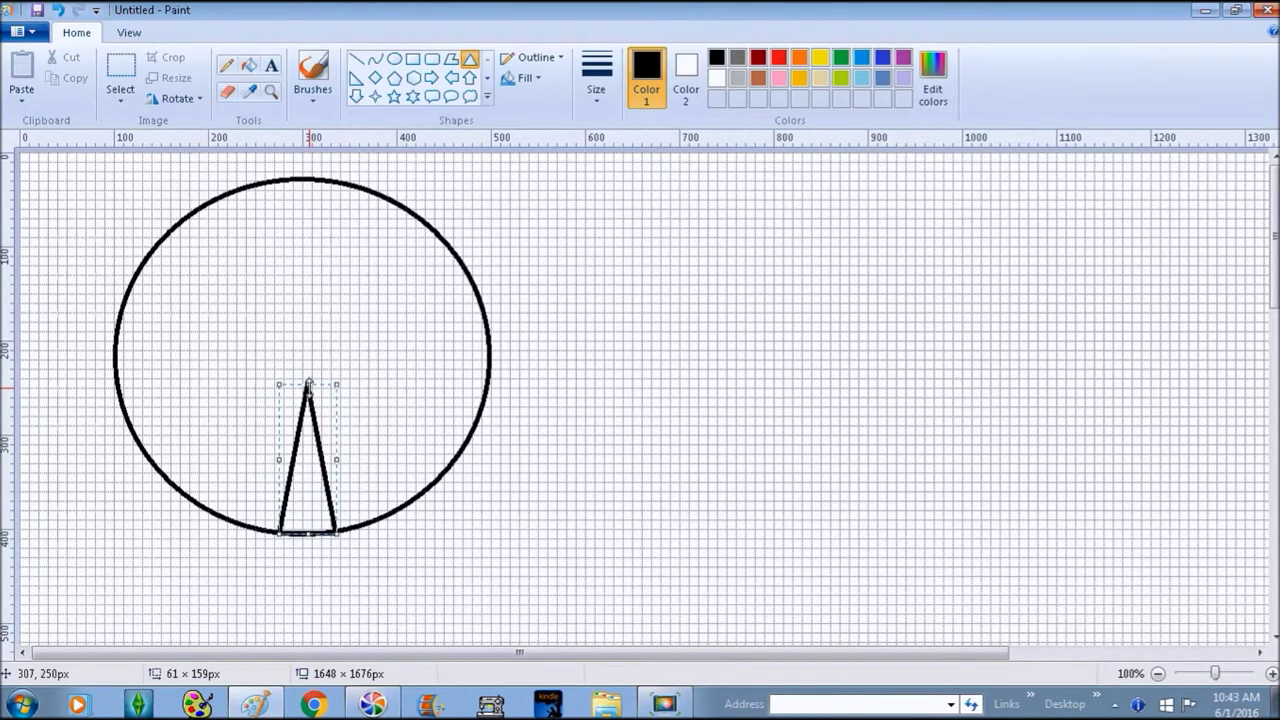
left_click_drag(308, 384, 306, 362)
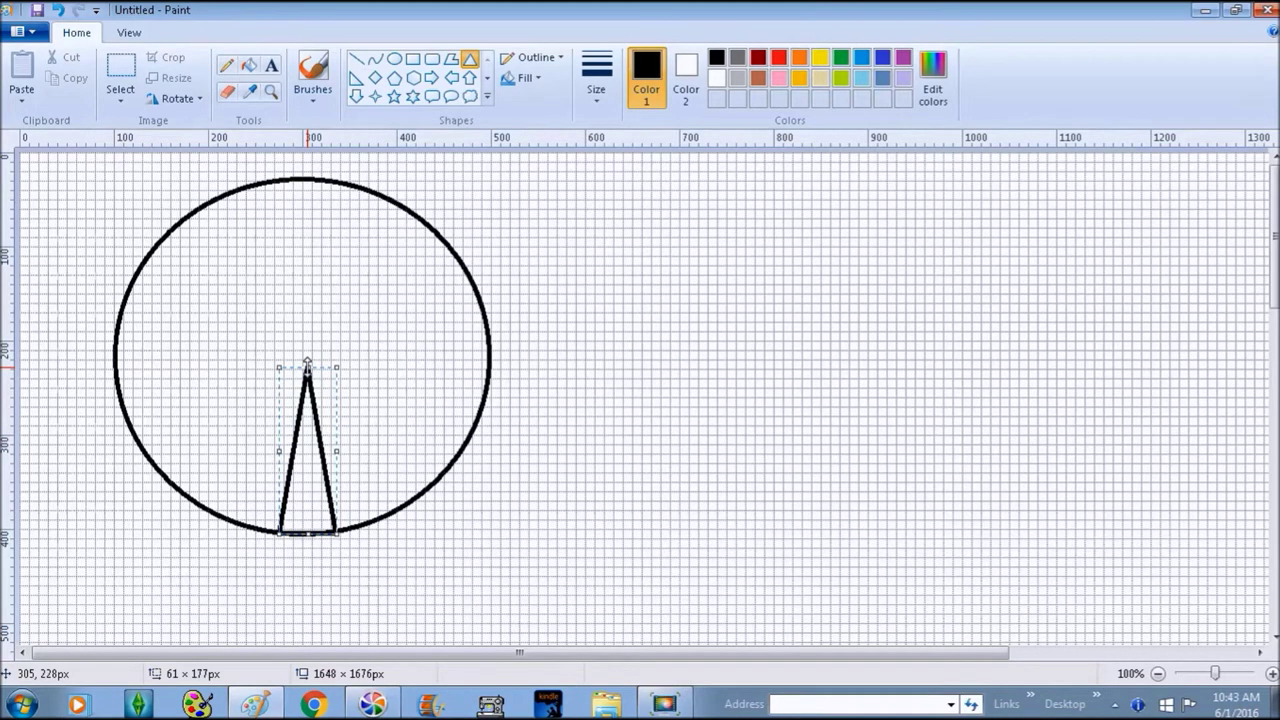
left_click(590, 396)
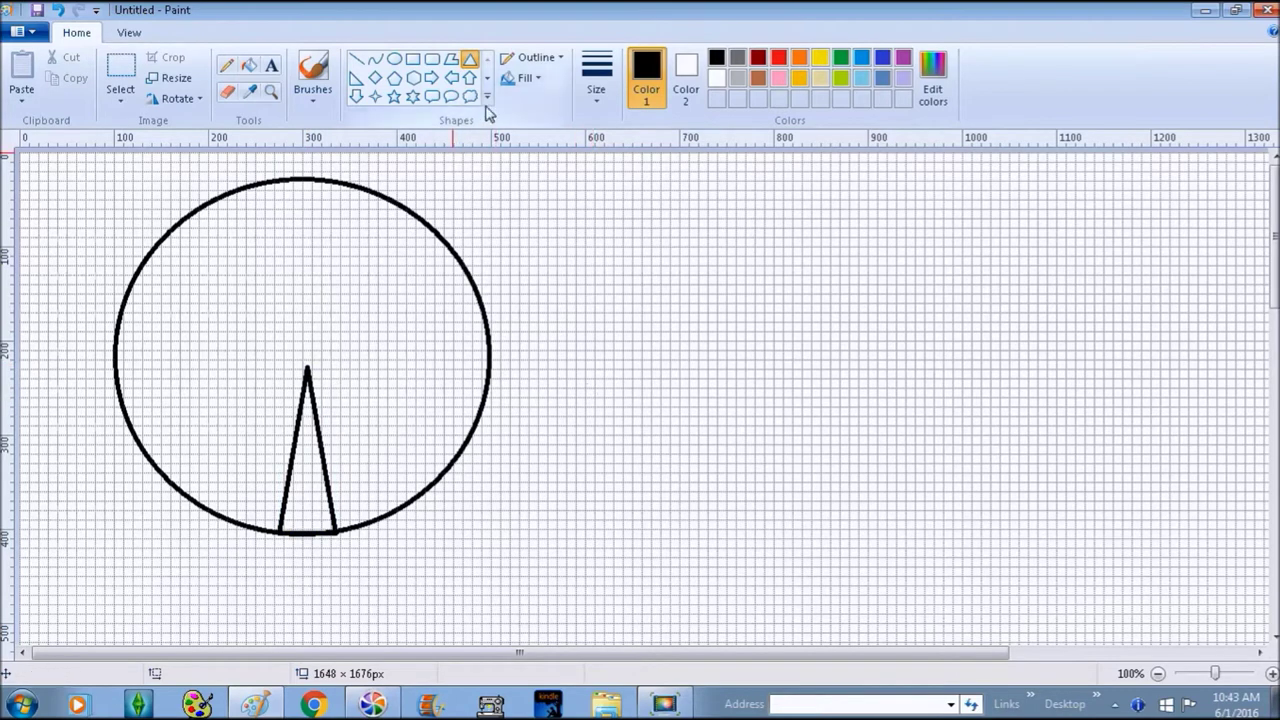
Set the Oval shape to use a solid fill for new shapes.
left_click(395, 62)
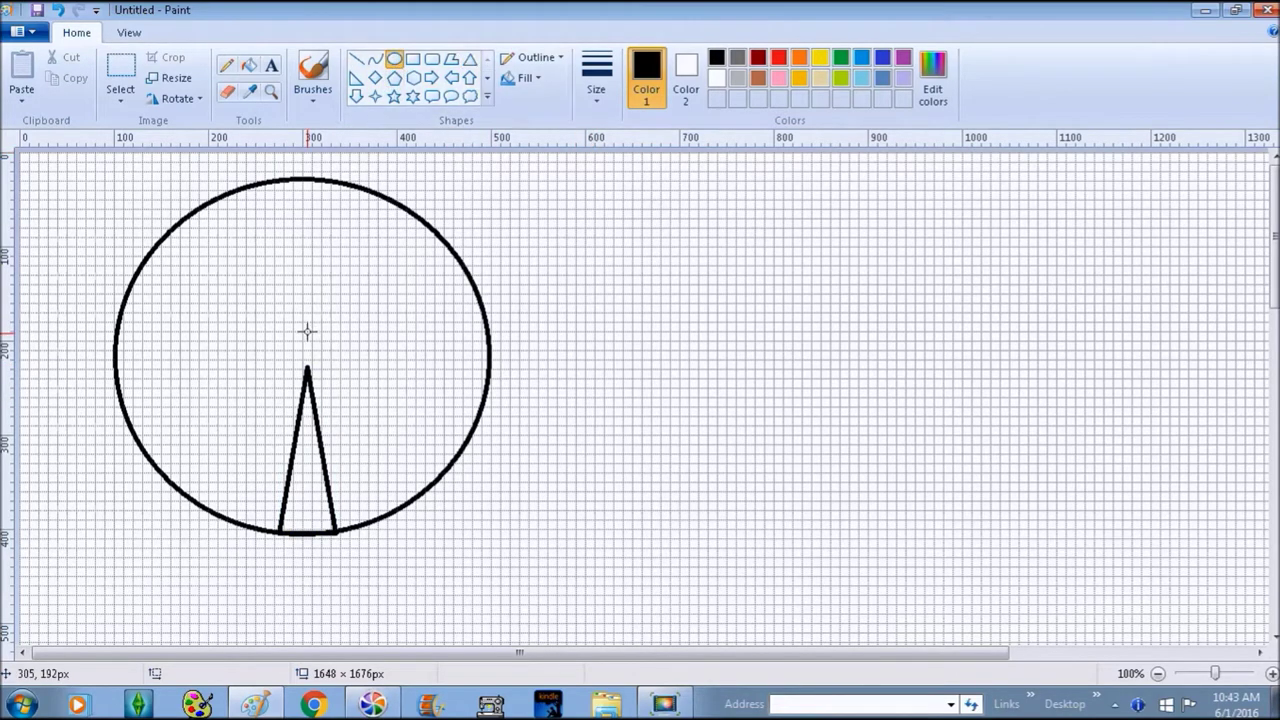
mouse_move(268, 276)
left_mouse_down()
mouse_move(368, 398)
mouse_move(324, 305)
left_mouse_up()
left_click(57, 10)
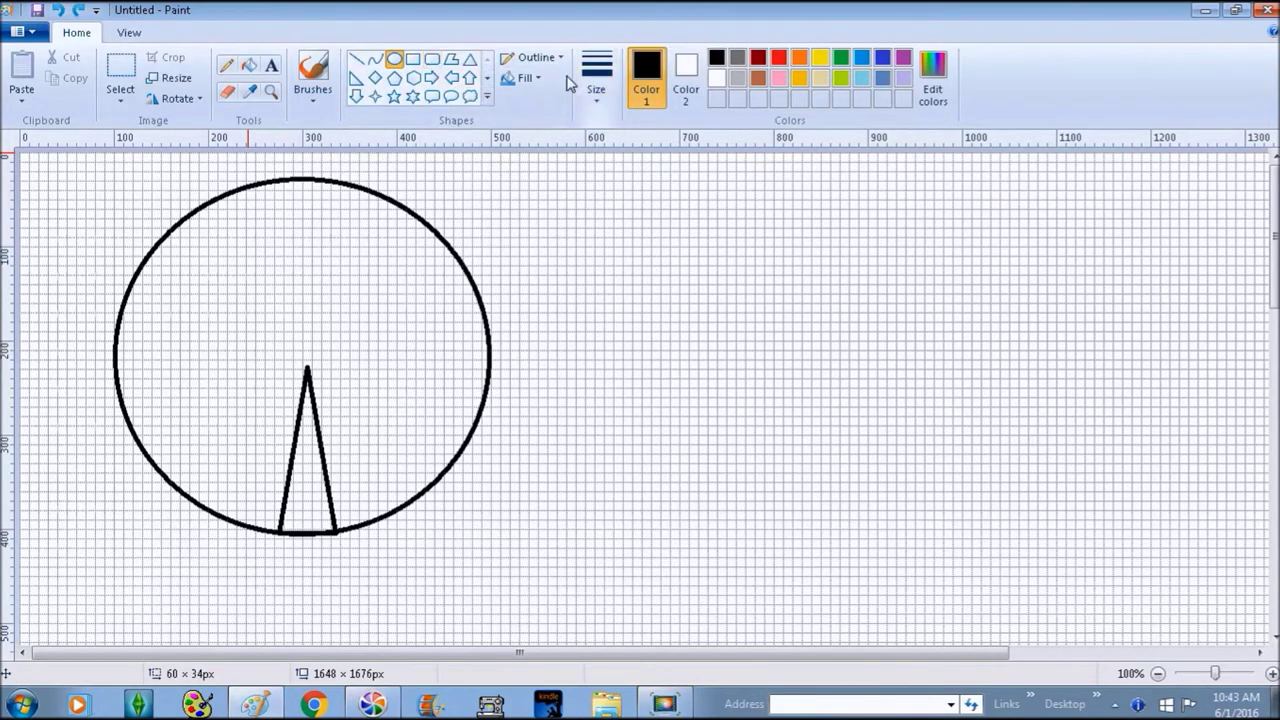
left_click(530, 78)
left_click(545, 123)
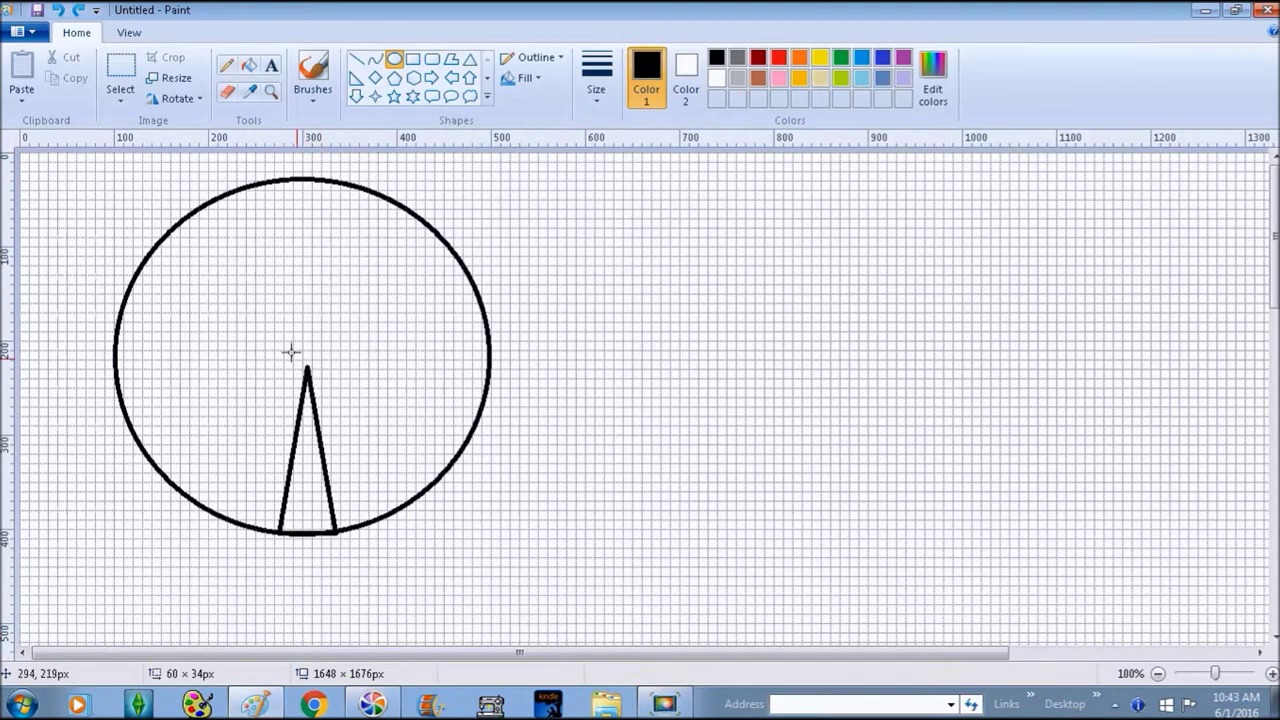
Draw a smaller circle of about 173 × 182 px resting on the triangle's tip.
left_click_drag(273, 301, 407, 437)
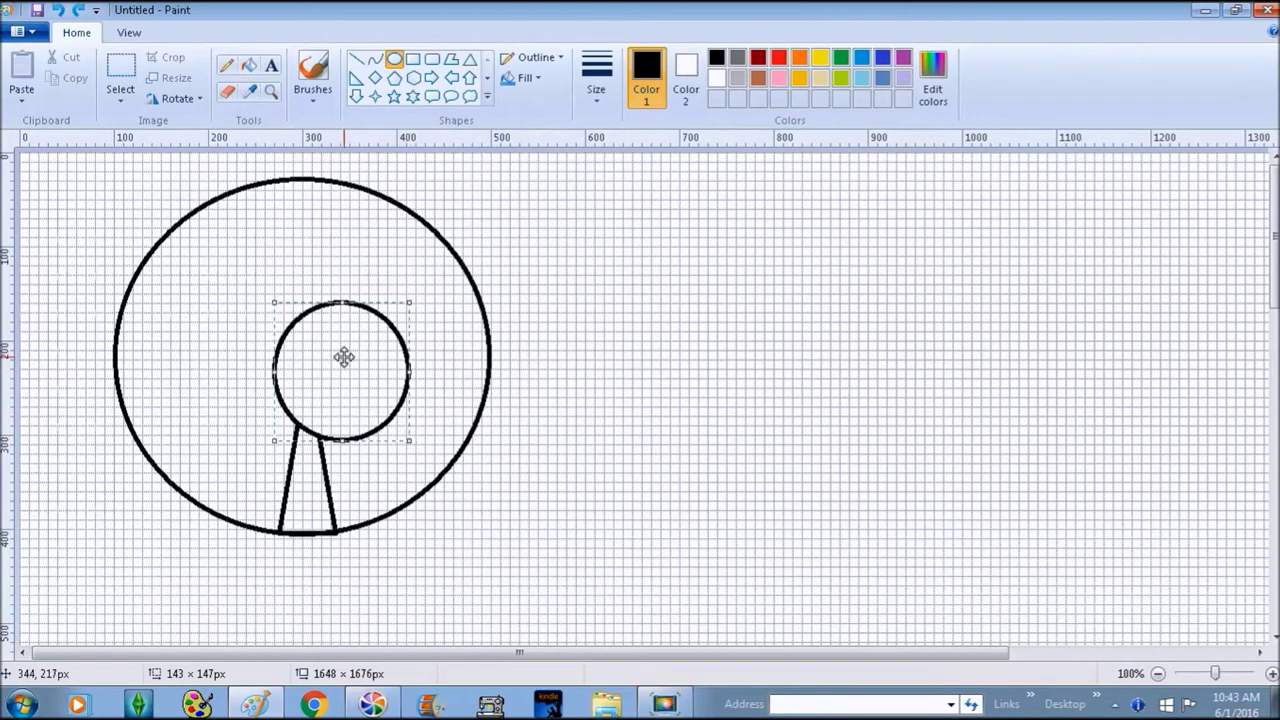
left_click_drag(343, 357, 301, 357)
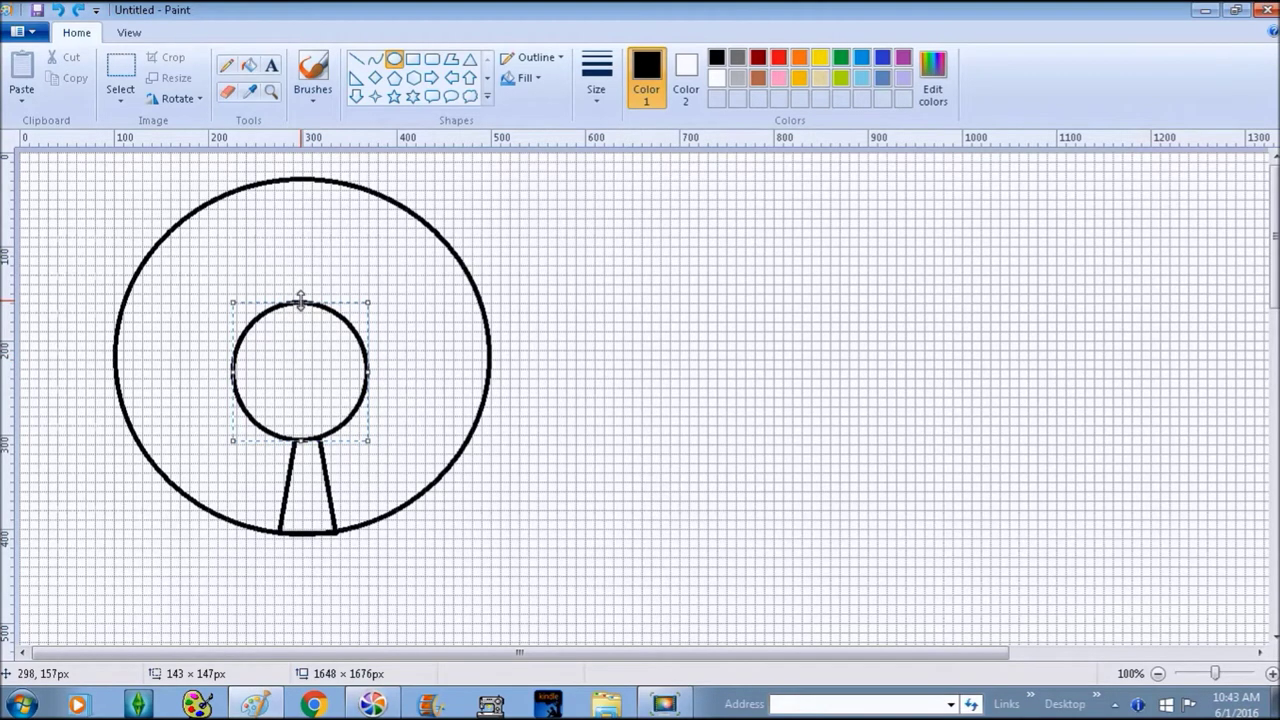
left_click_drag(234, 299, 219, 267)
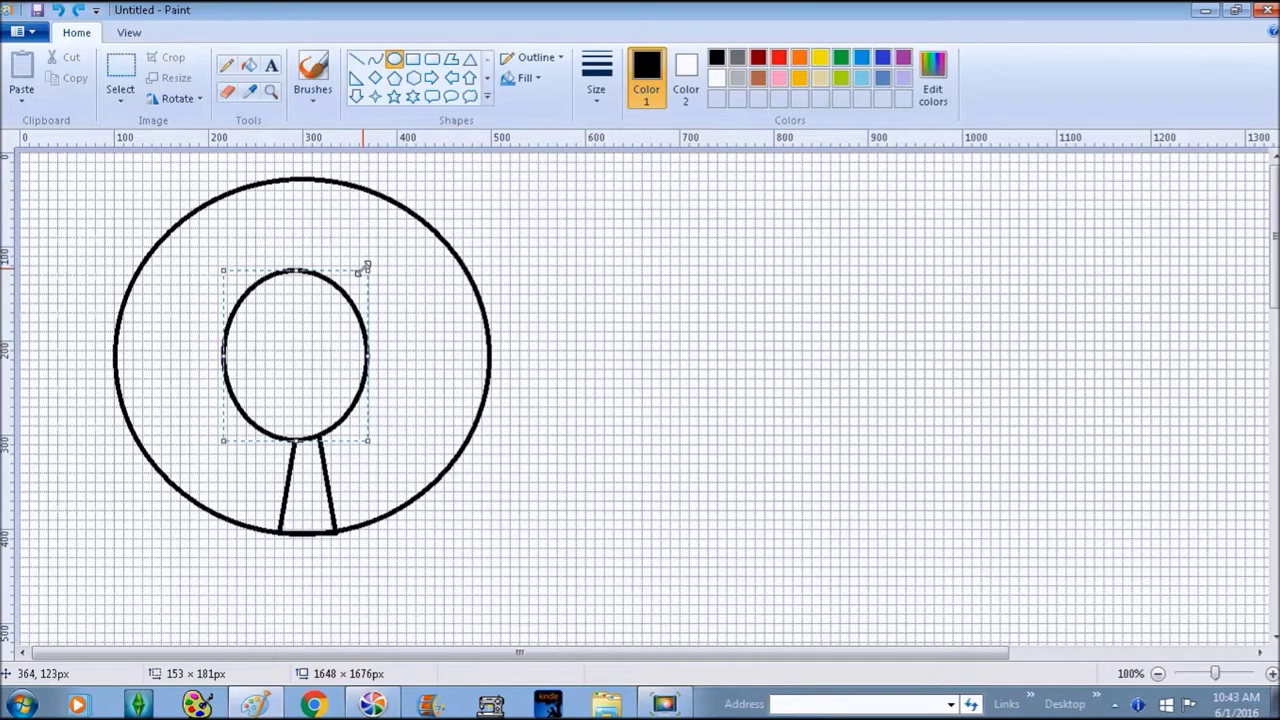
left_click_drag(365, 268, 381, 270)
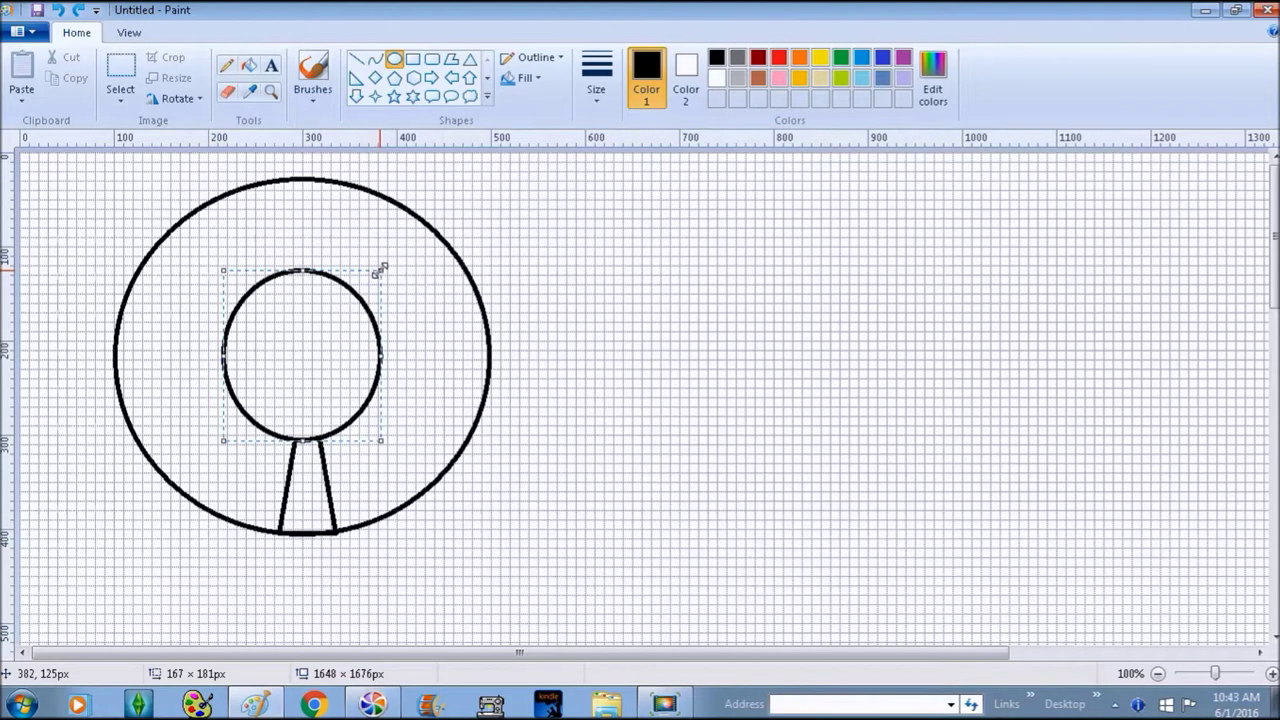
left_click_drag(305, 438, 305, 440)
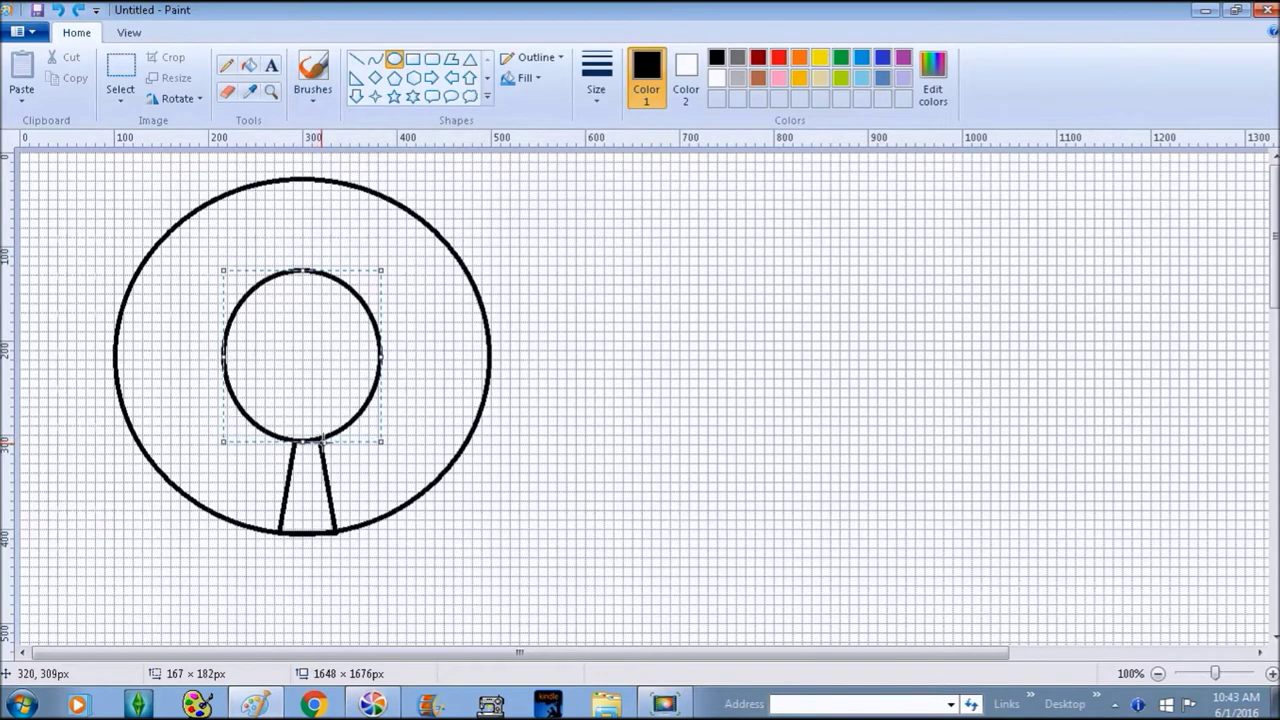
left_click_drag(376, 363, 386, 362)
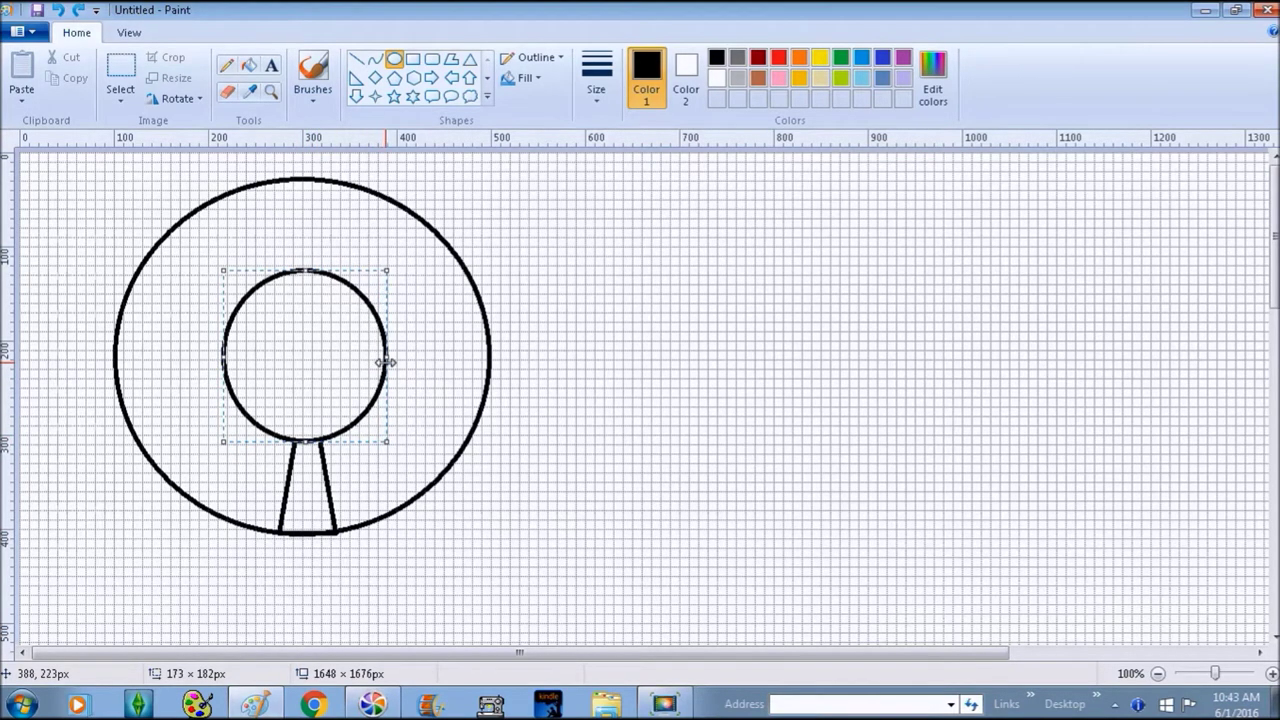
left_click(616, 394)
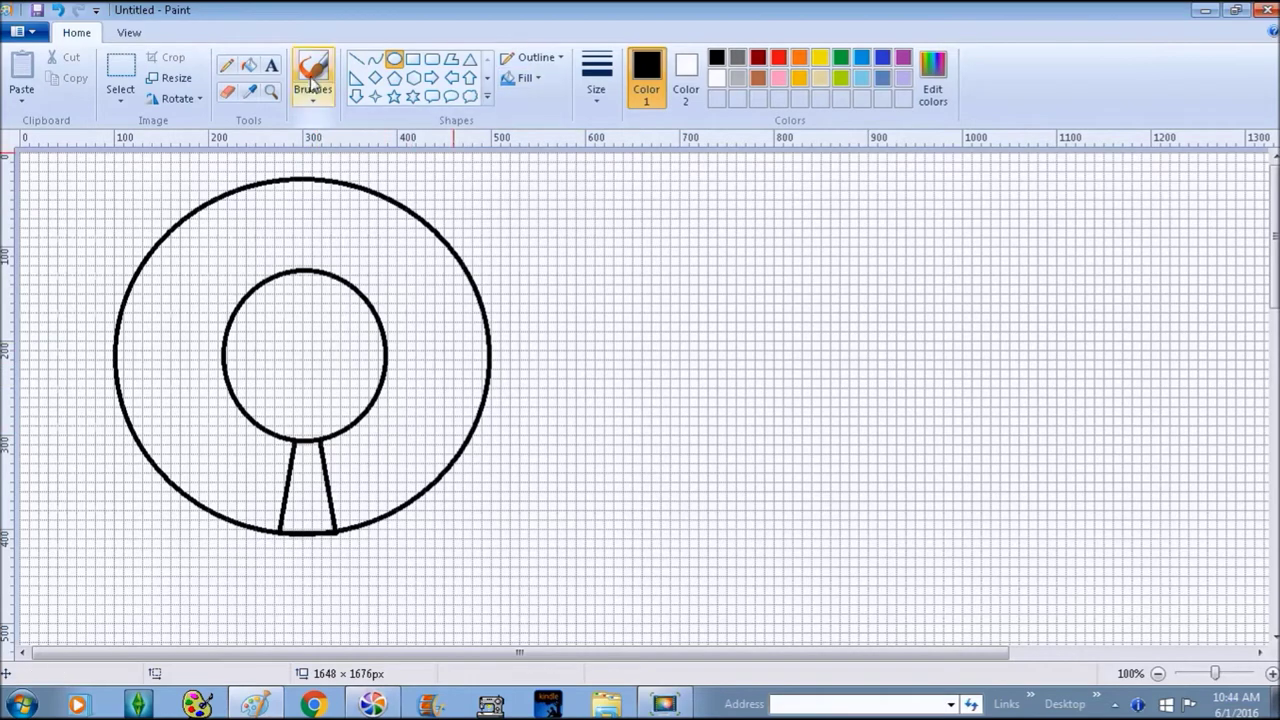
left_click(226, 93)
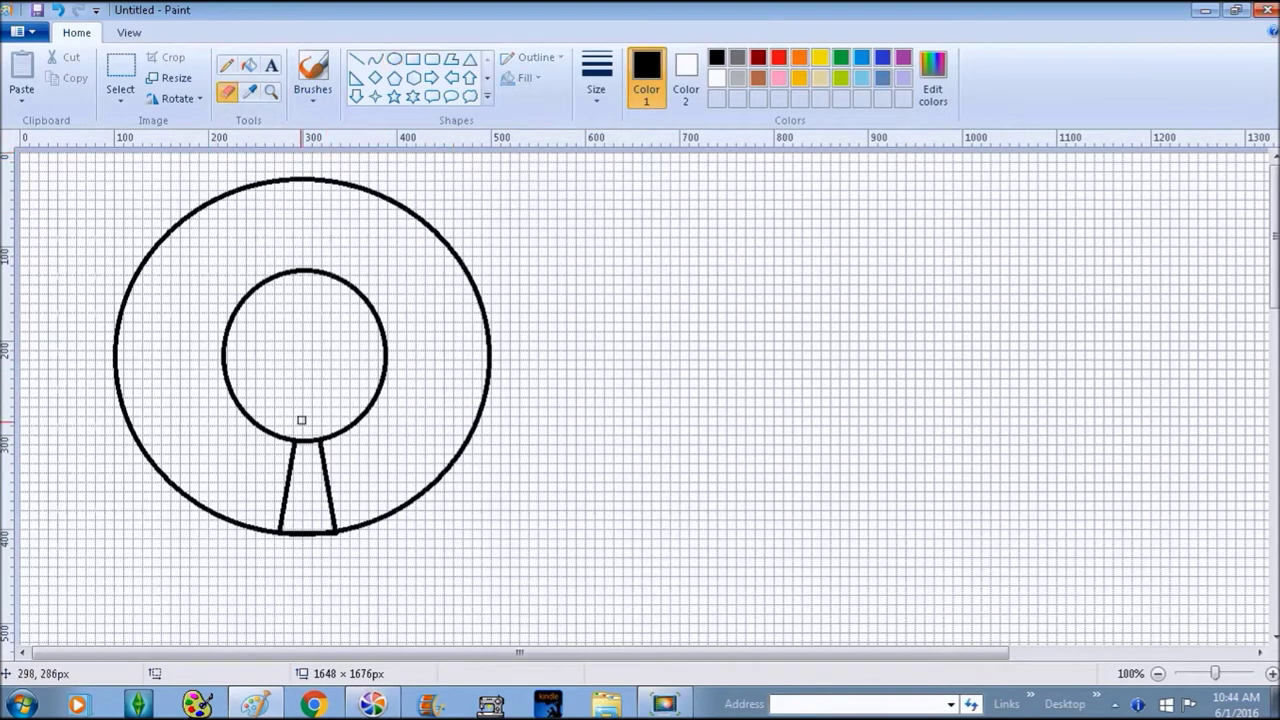
Zoom in and erase the short line closing the top of the slot.
left_click(1272, 675)
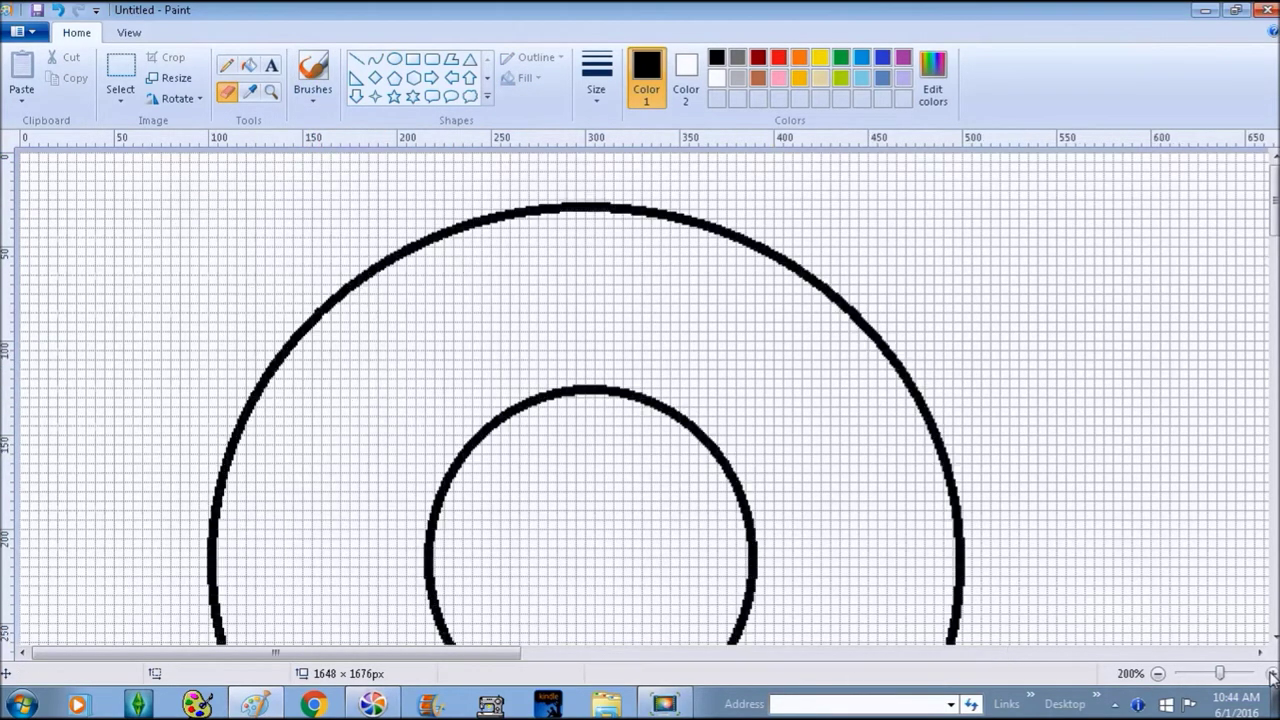
left_click(1272, 675)
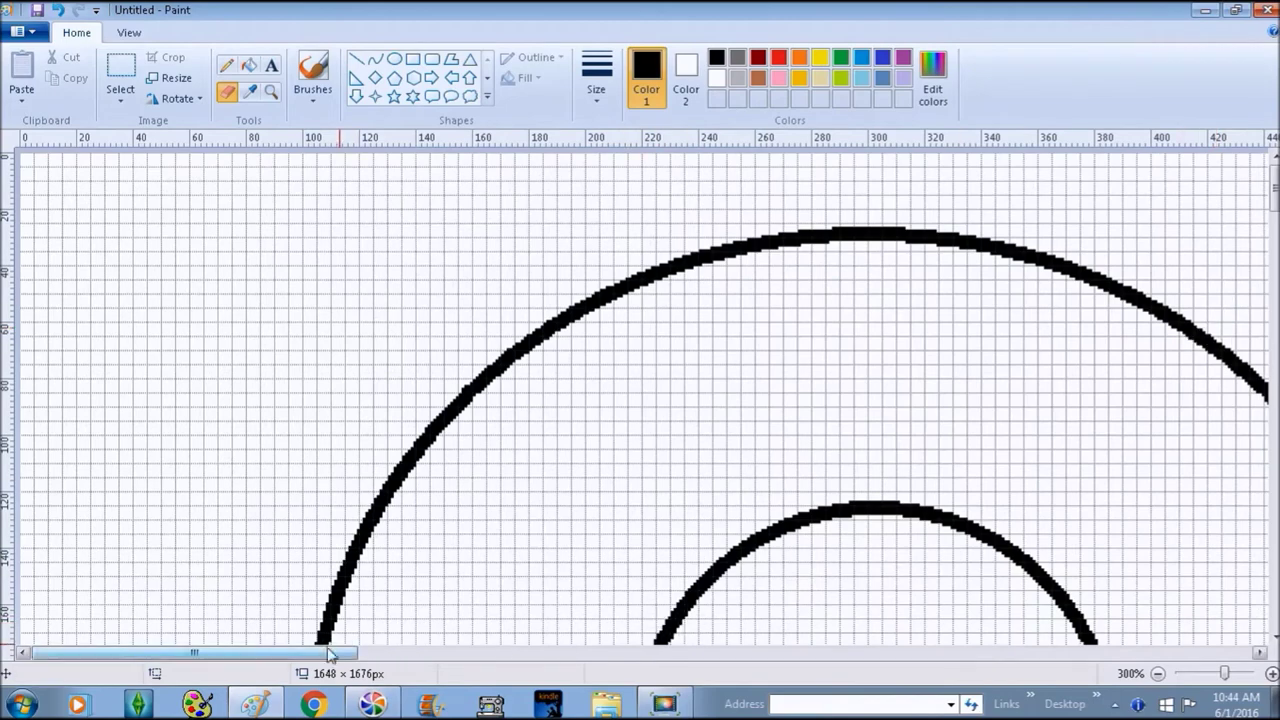
left_click_drag(316, 665, 413, 663)
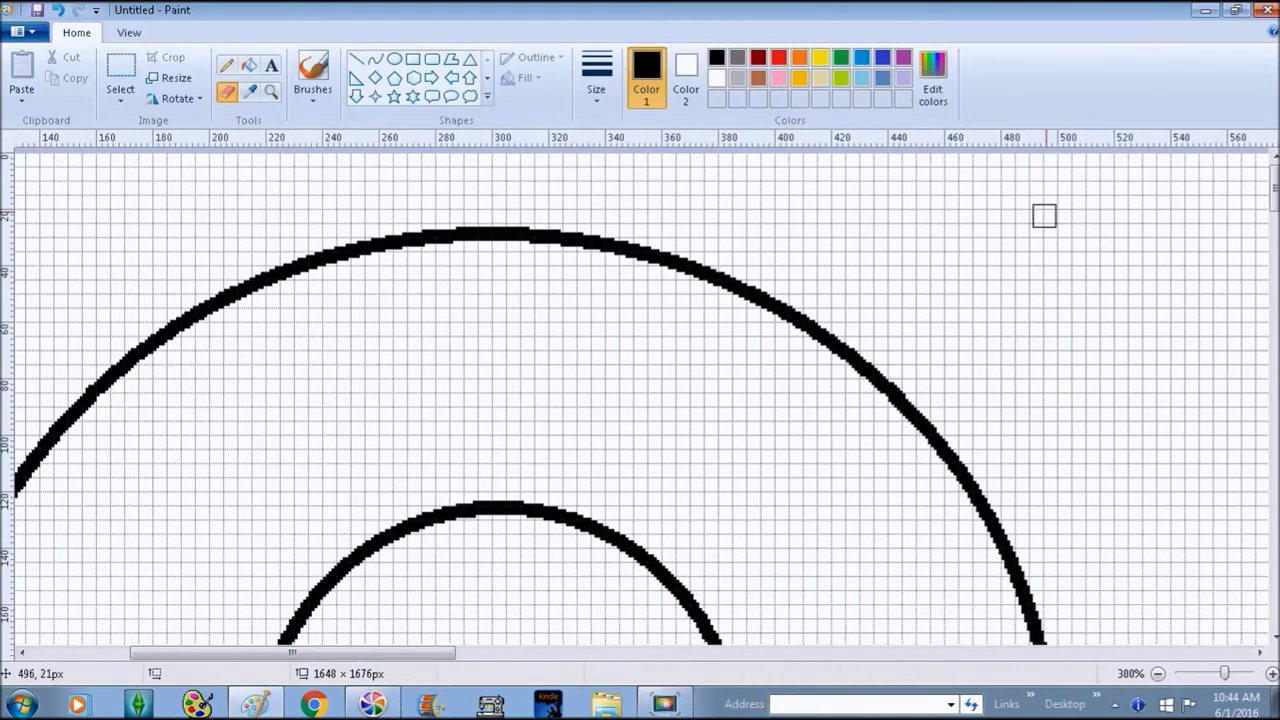
scroll(1174, 289, "down", 3)
scroll(1174, 289, "down", 3)
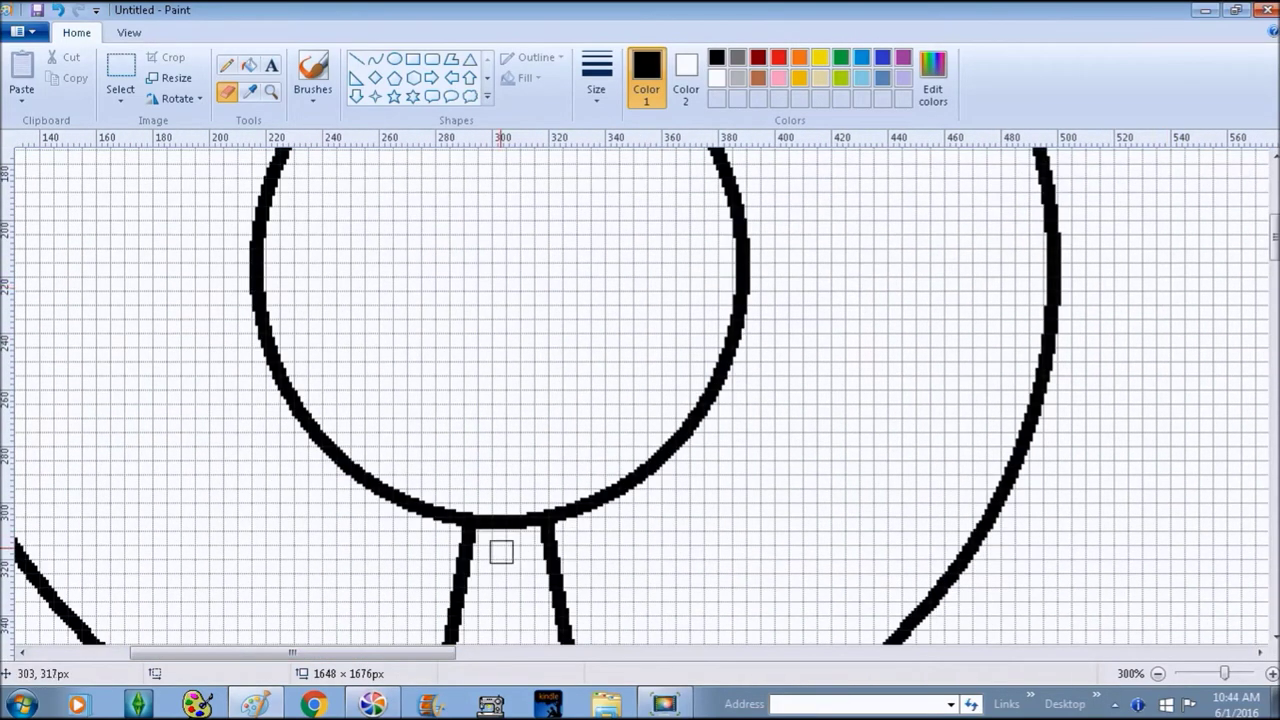
mouse_move(512, 540)
left_mouse_down()
mouse_move(520, 516)
mouse_move(504, 523)
left_mouse_up()
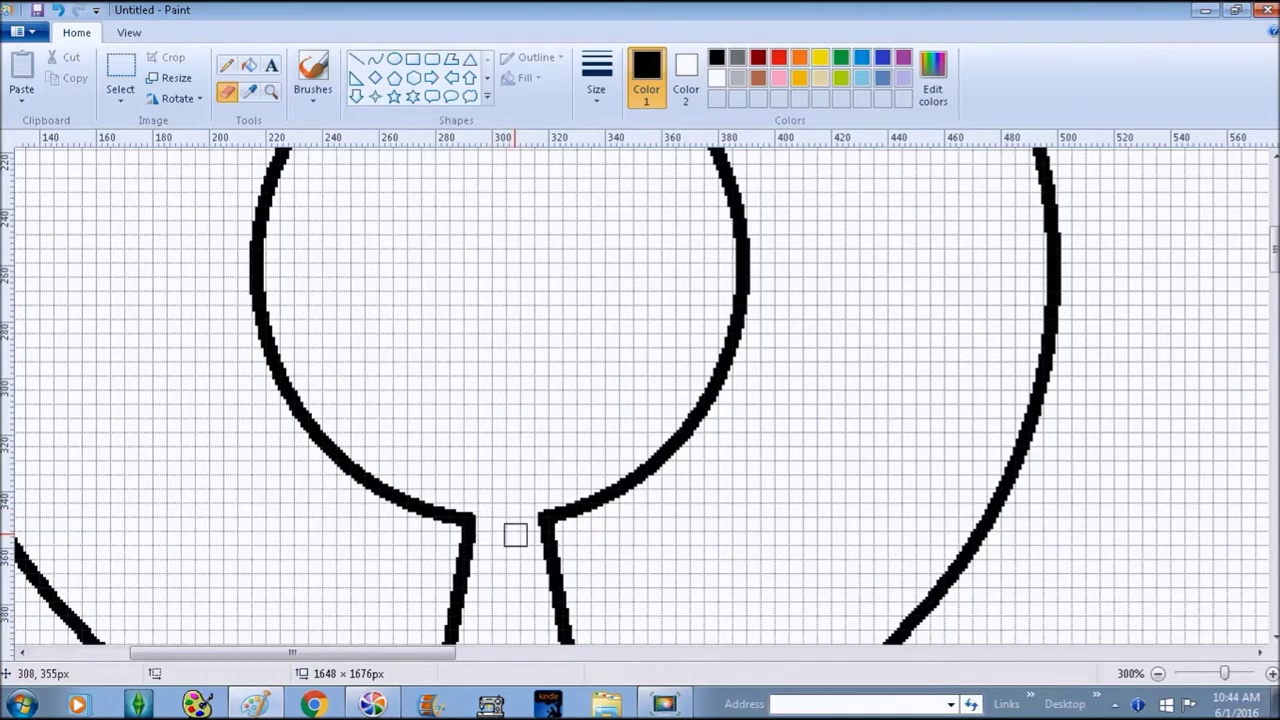
Erase the triangle's base line to open the slot, then return to 100% zoom.
scroll(512, 530, "down", 1)
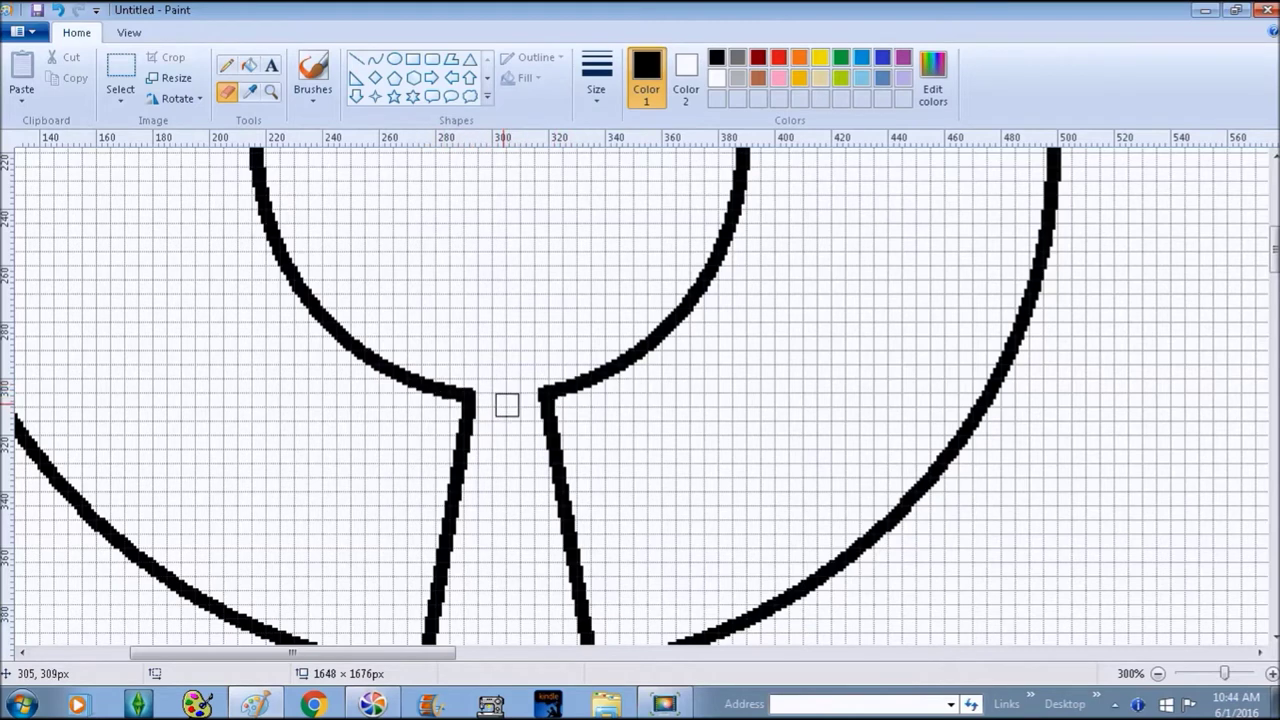
scroll(494, 491, "down", 1)
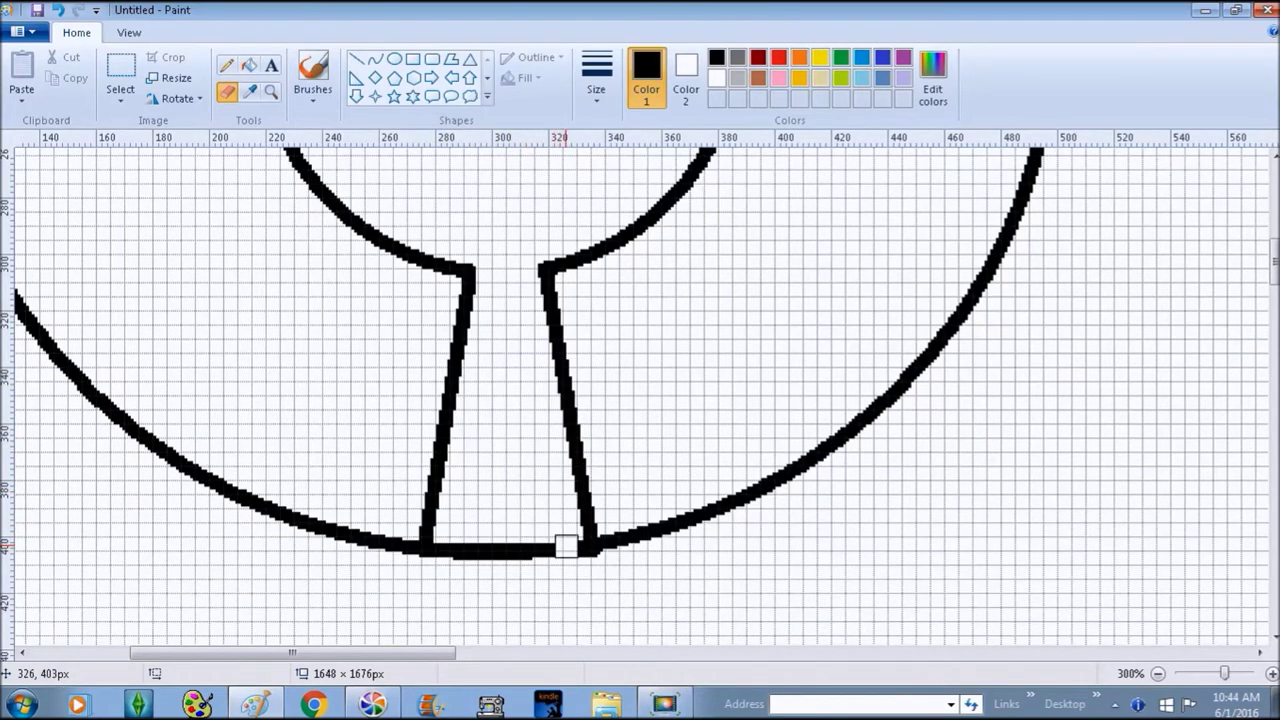
mouse_move(566, 546)
left_mouse_down()
mouse_move(577, 546)
mouse_move(442, 555)
left_mouse_up()
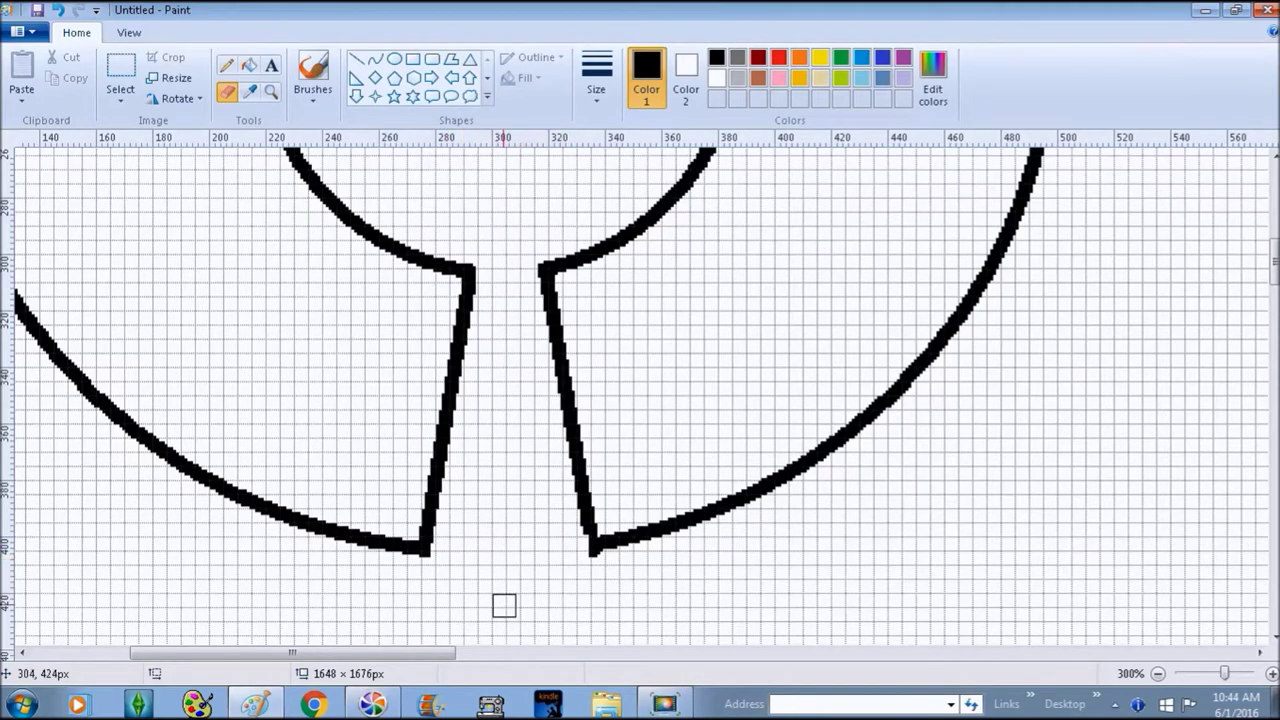
left_click(1158, 675)
left_click(1158, 675)
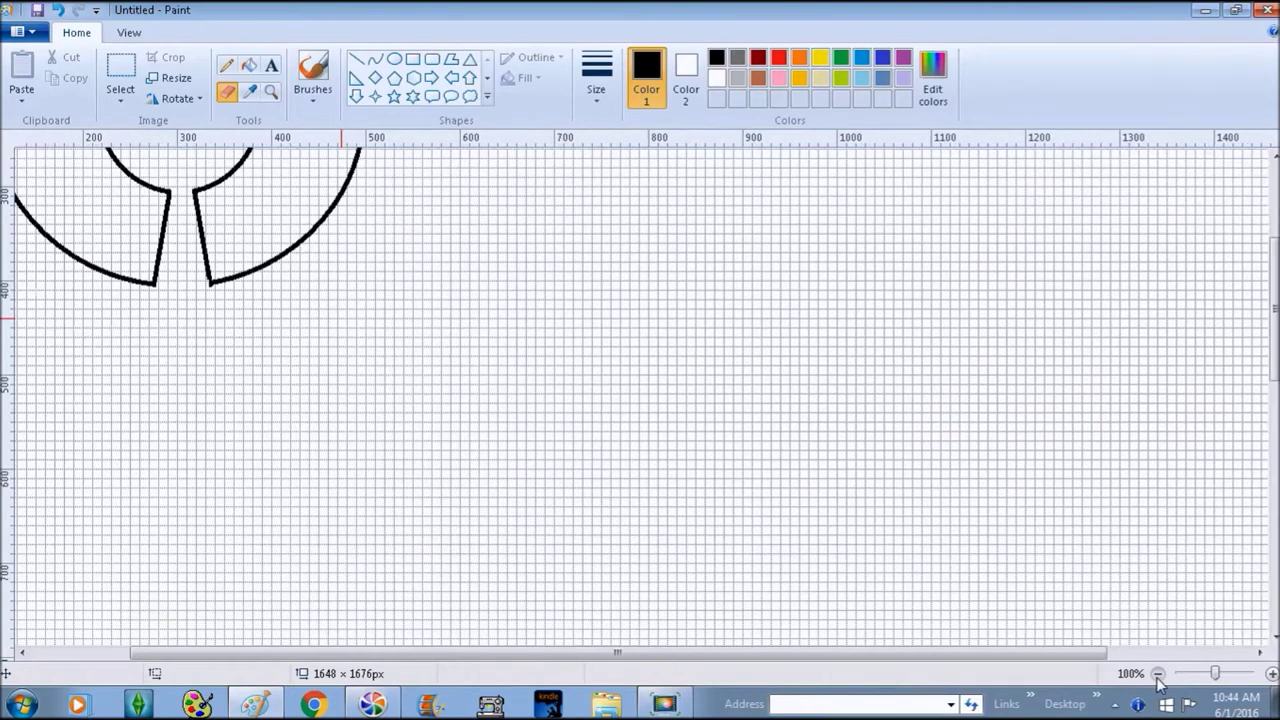
left_click(1158, 675)
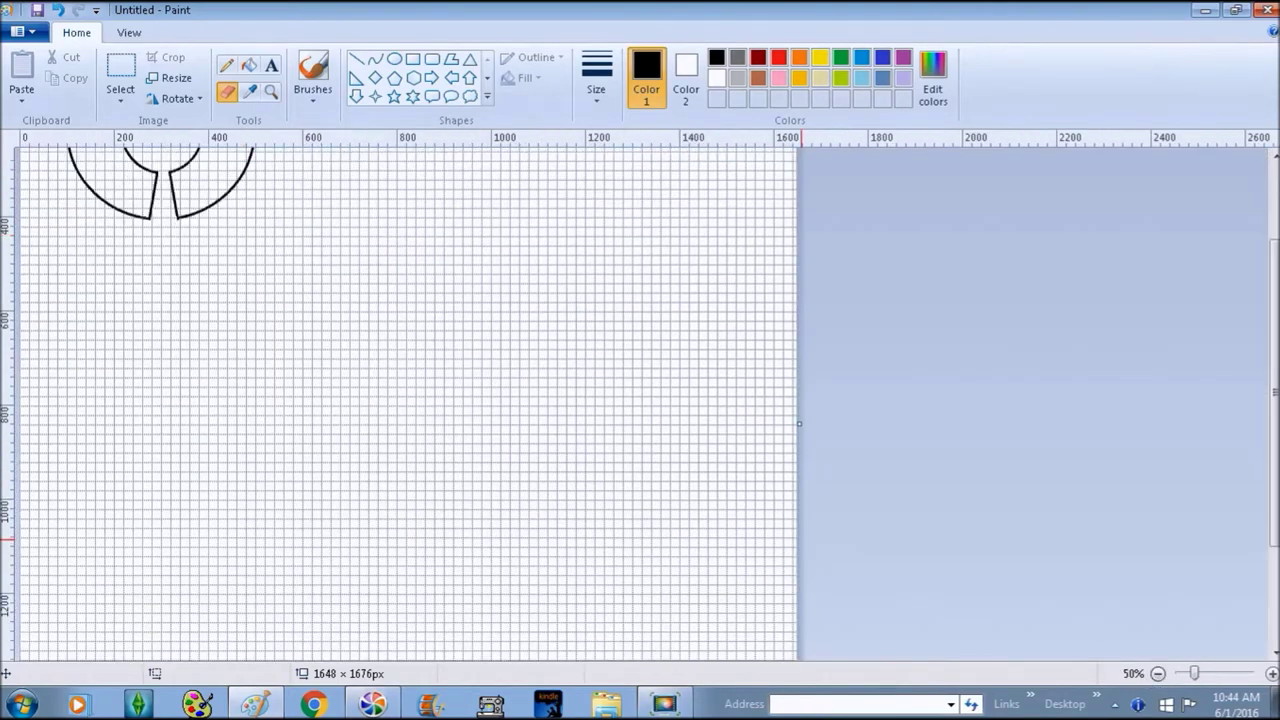
left_click(1271, 673)
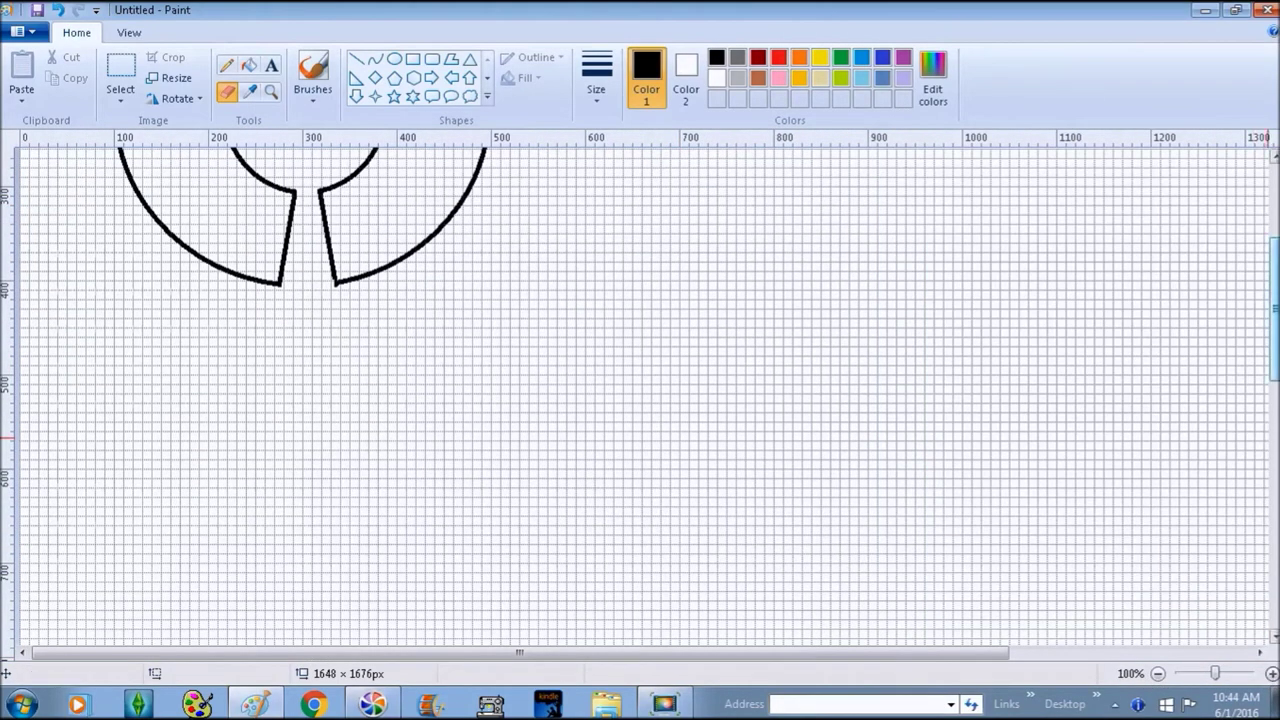
left_click_drag(1274, 310, 1274, 238)
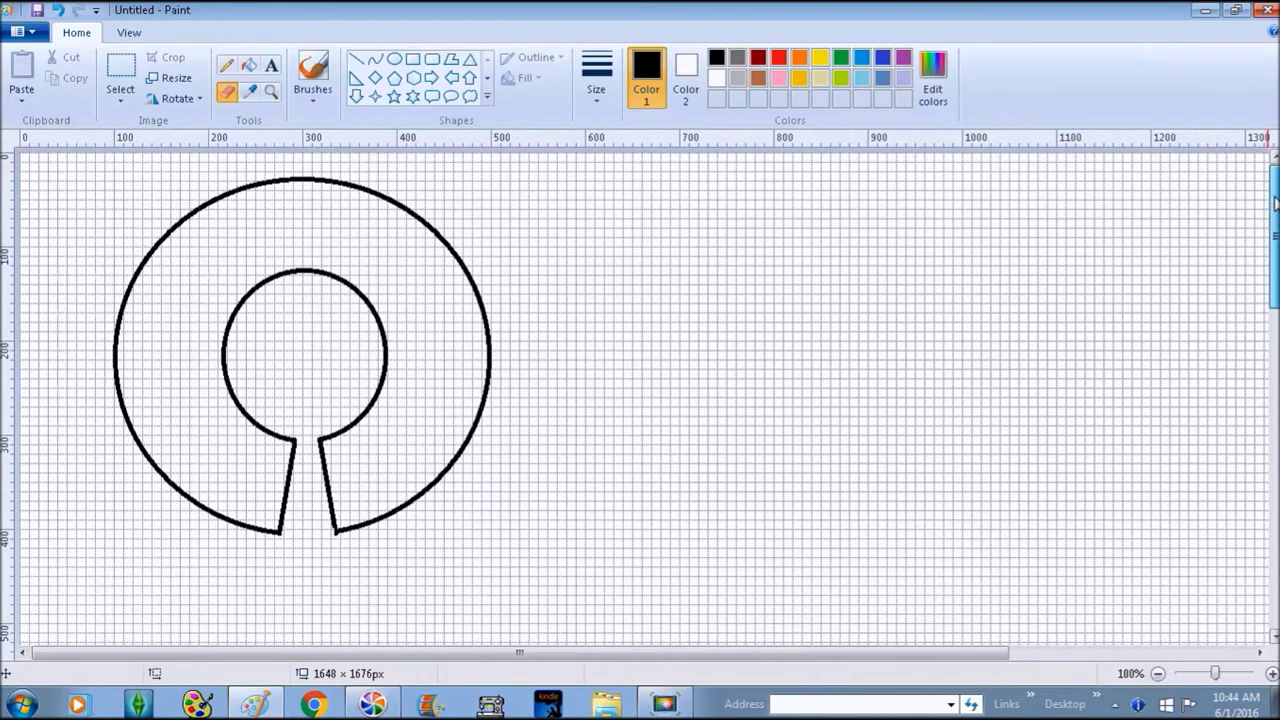
Hide the gridlines and rulers, then select a rectangle around the whole ring.
left_click(126, 33)
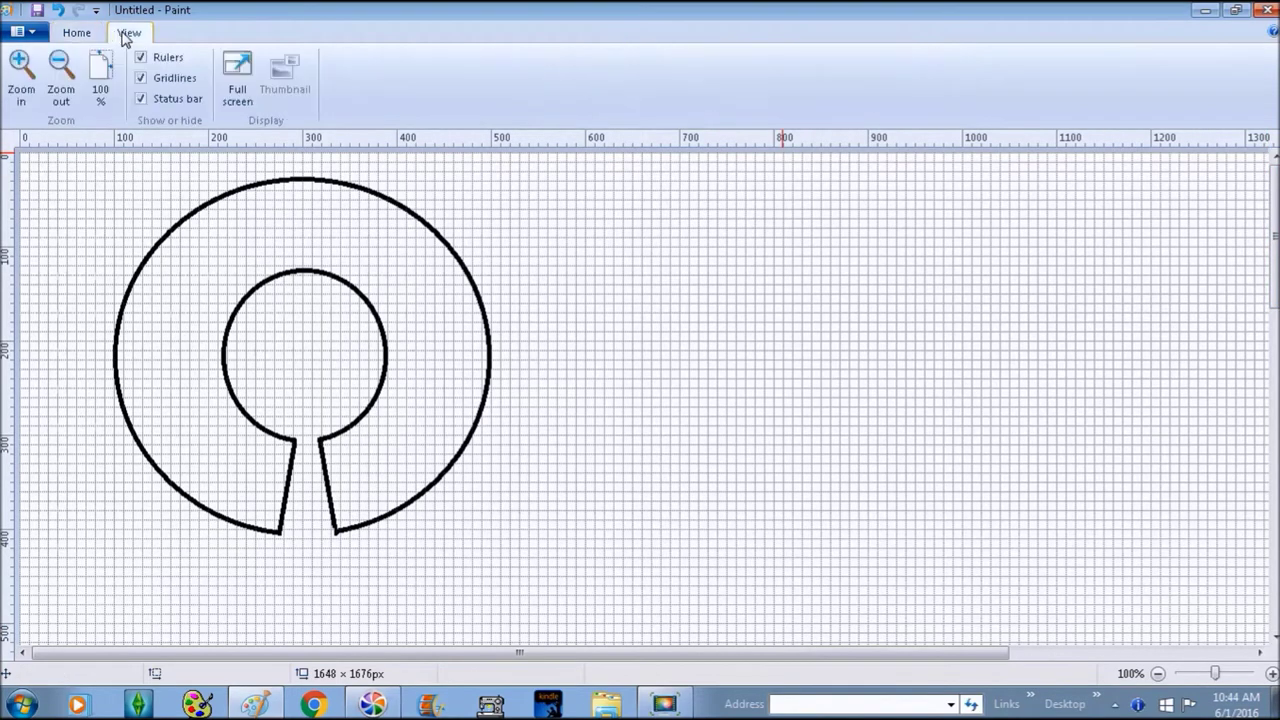
left_click(172, 80)
left_click(142, 57)
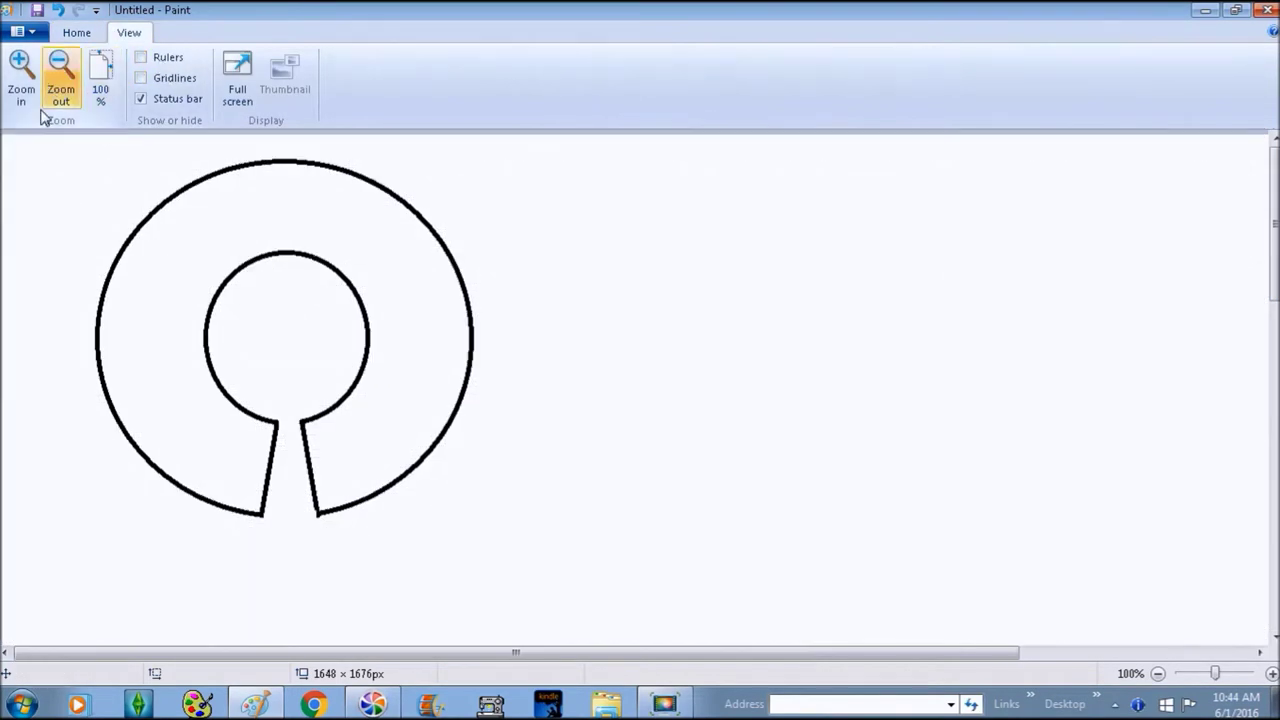
left_click(77, 32)
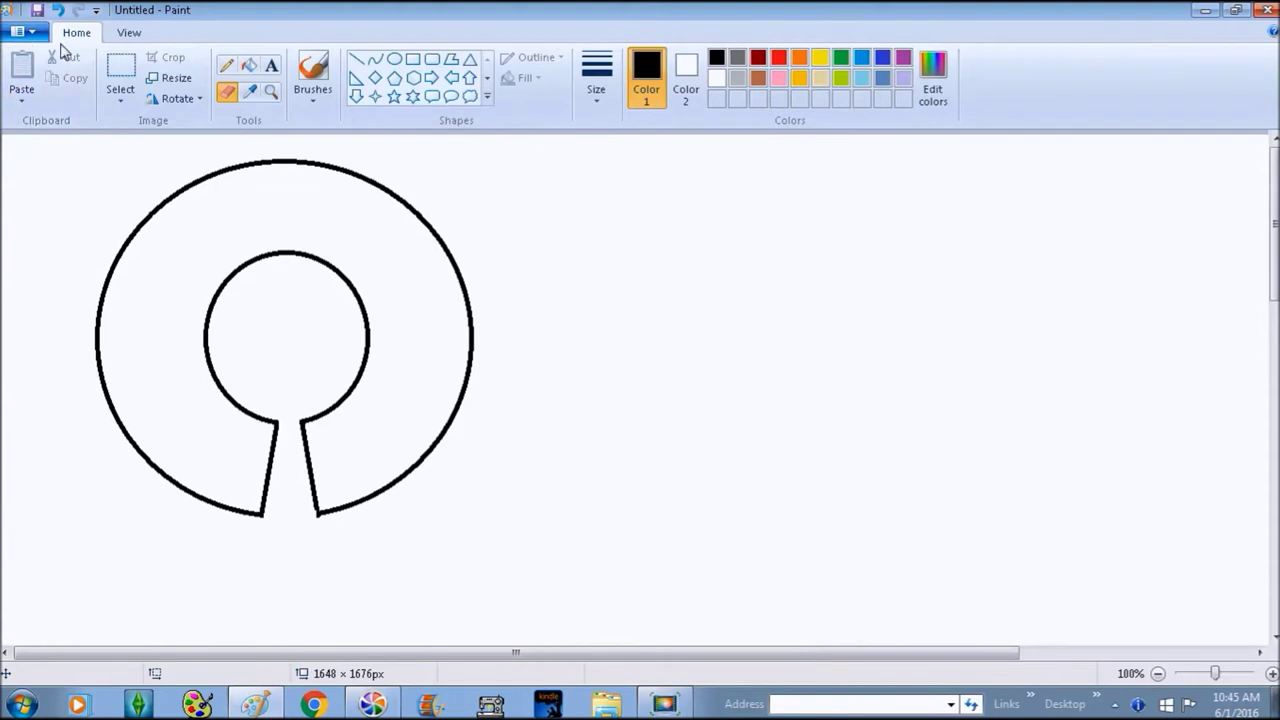
left_click(120, 70)
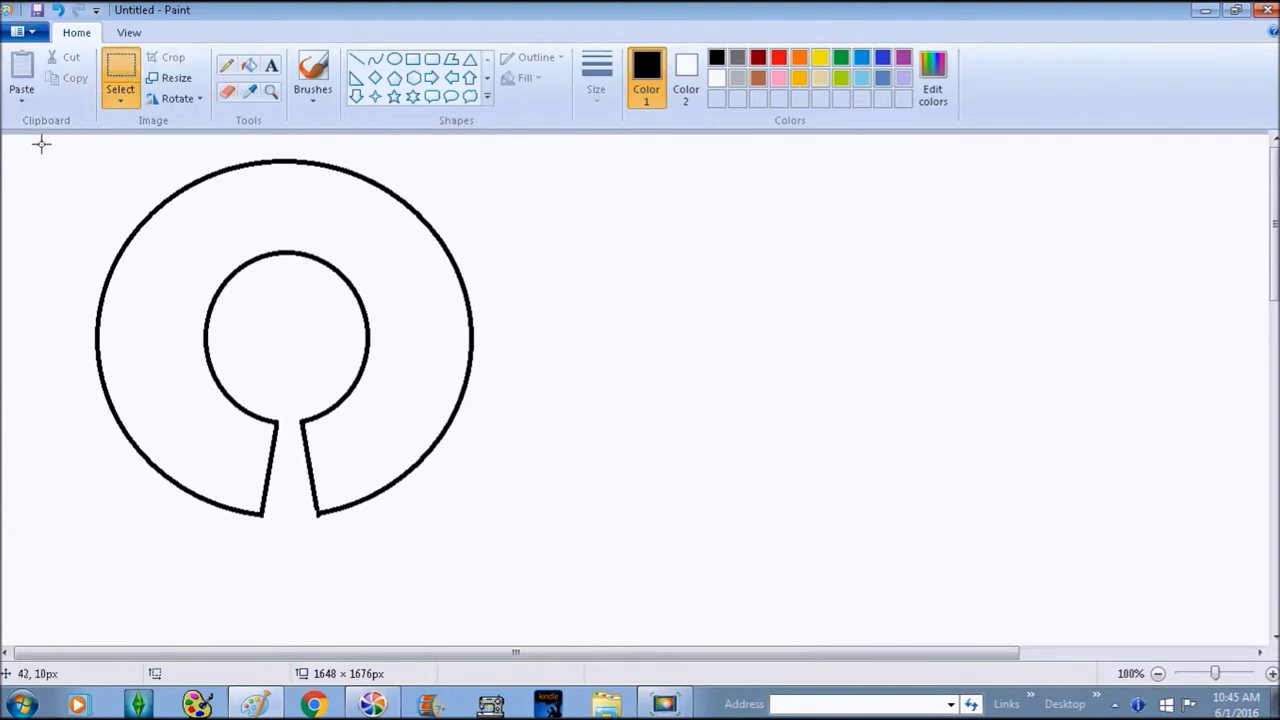
mouse_move(82, 138)
left_mouse_down()
mouse_move(308, 292)
mouse_move(443, 497)
mouse_move(480, 526)
left_mouse_up()
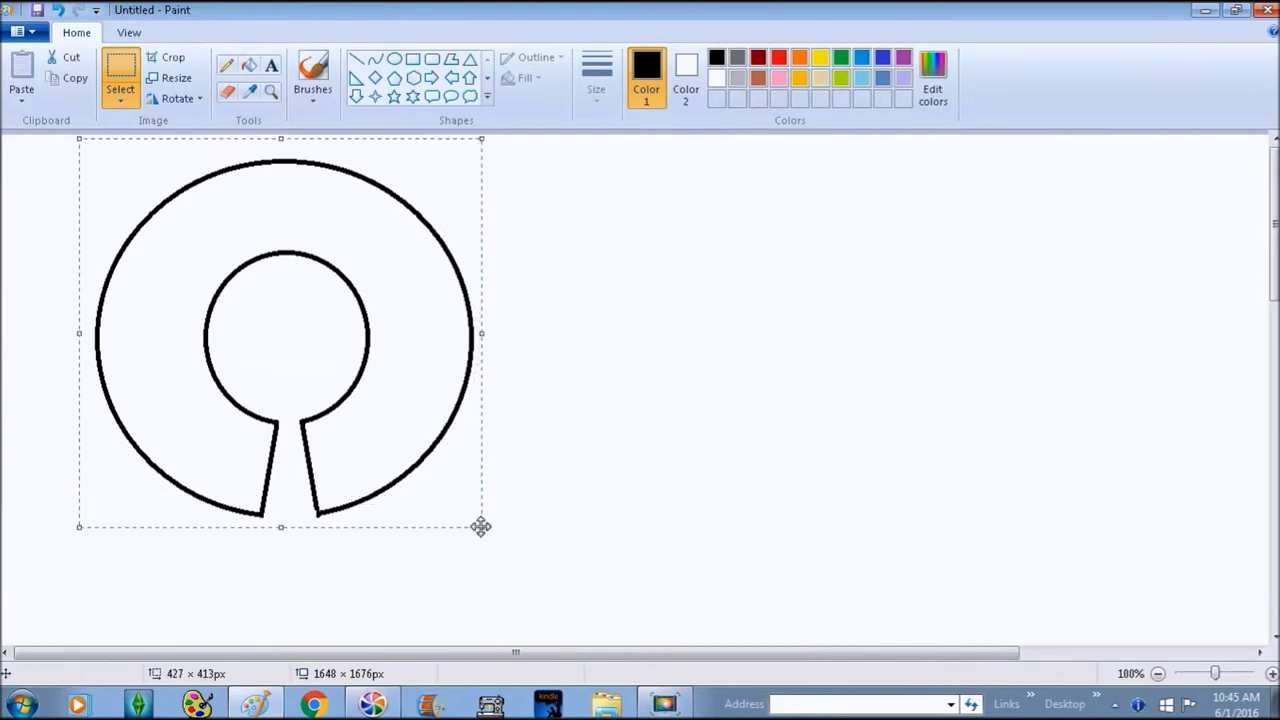
Crop the image to 418 × 392 px around the ring, copy it all, and switch to SewArt.
left_click(166, 57)
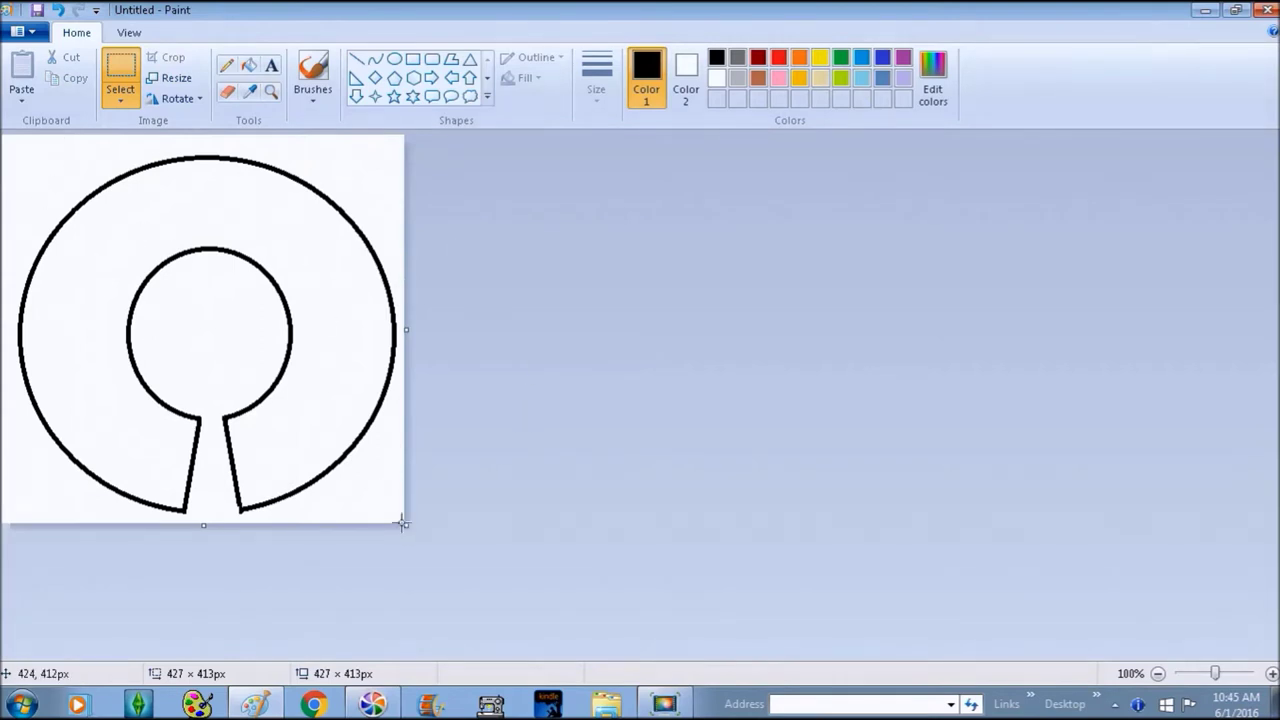
left_click_drag(404, 528, 10, 151)
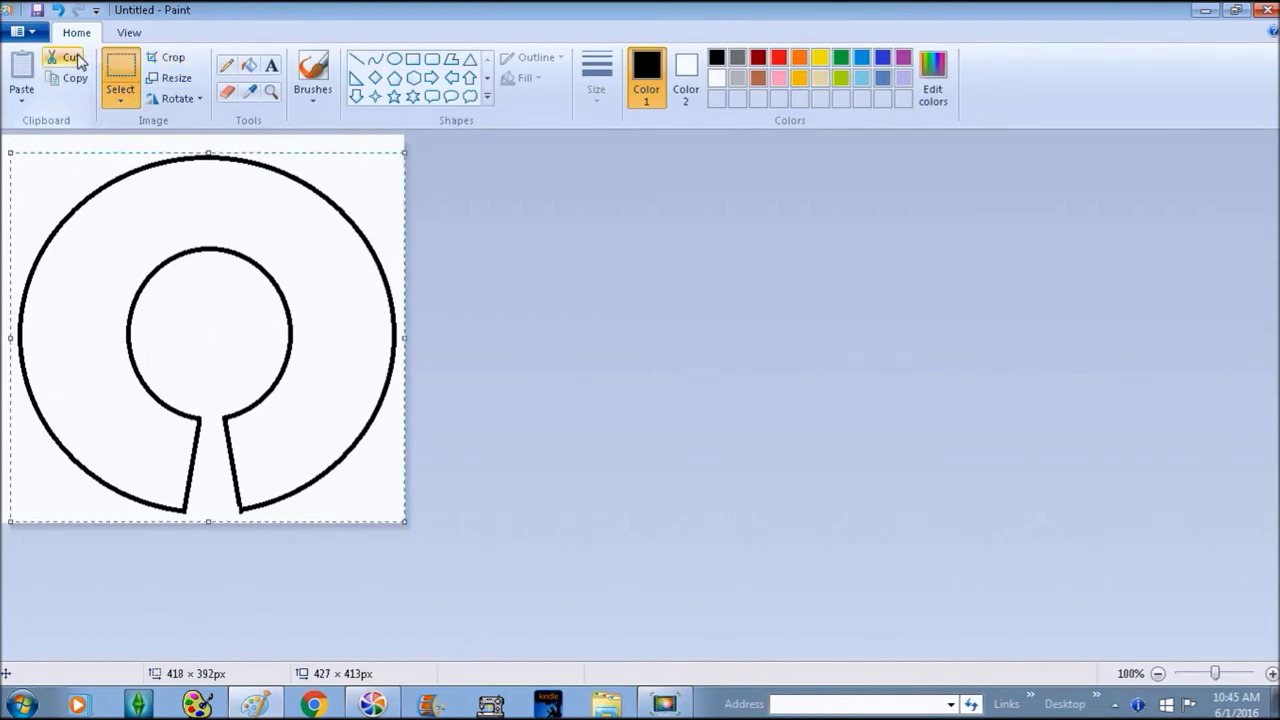
left_click(160, 60)
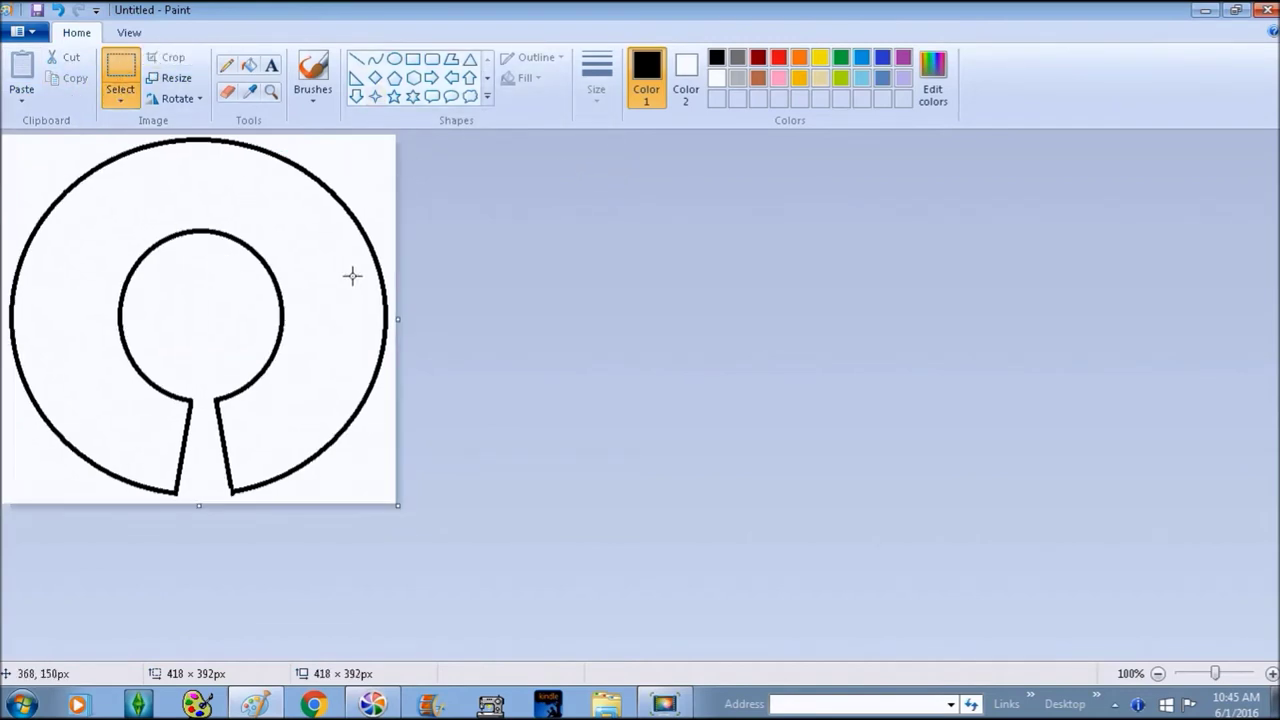
left_click(135, 103)
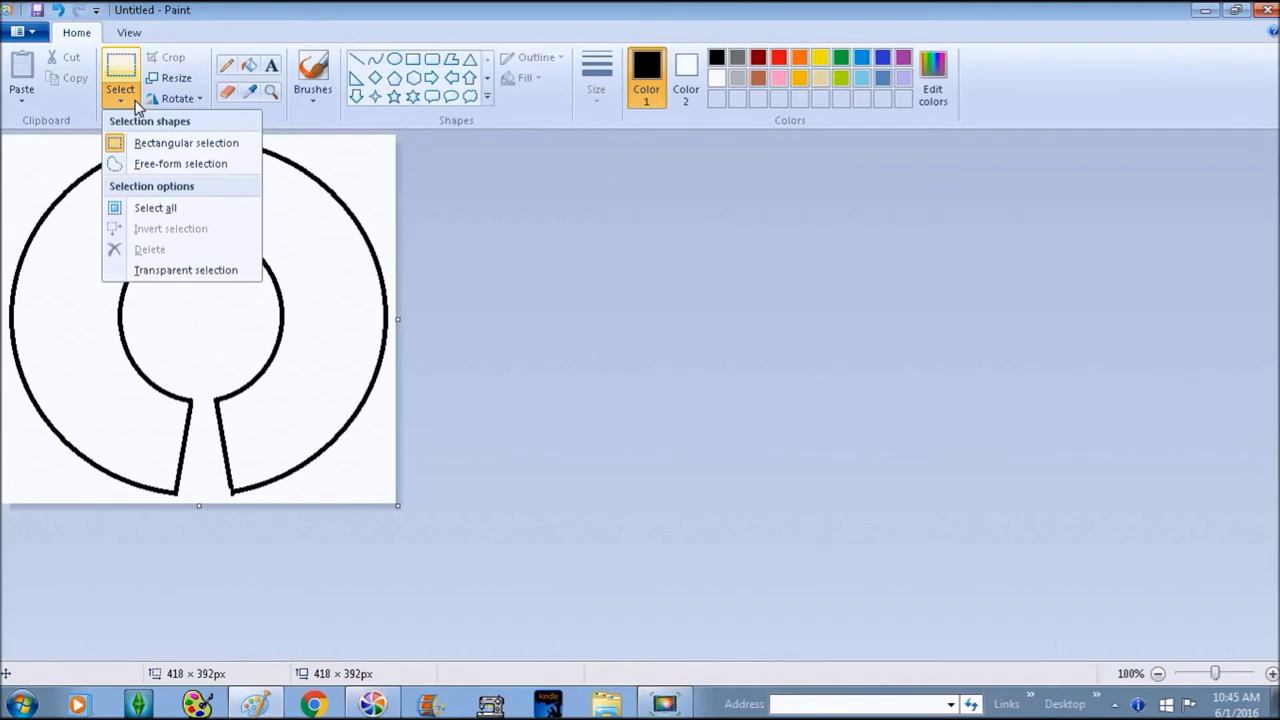
left_click(130, 208)
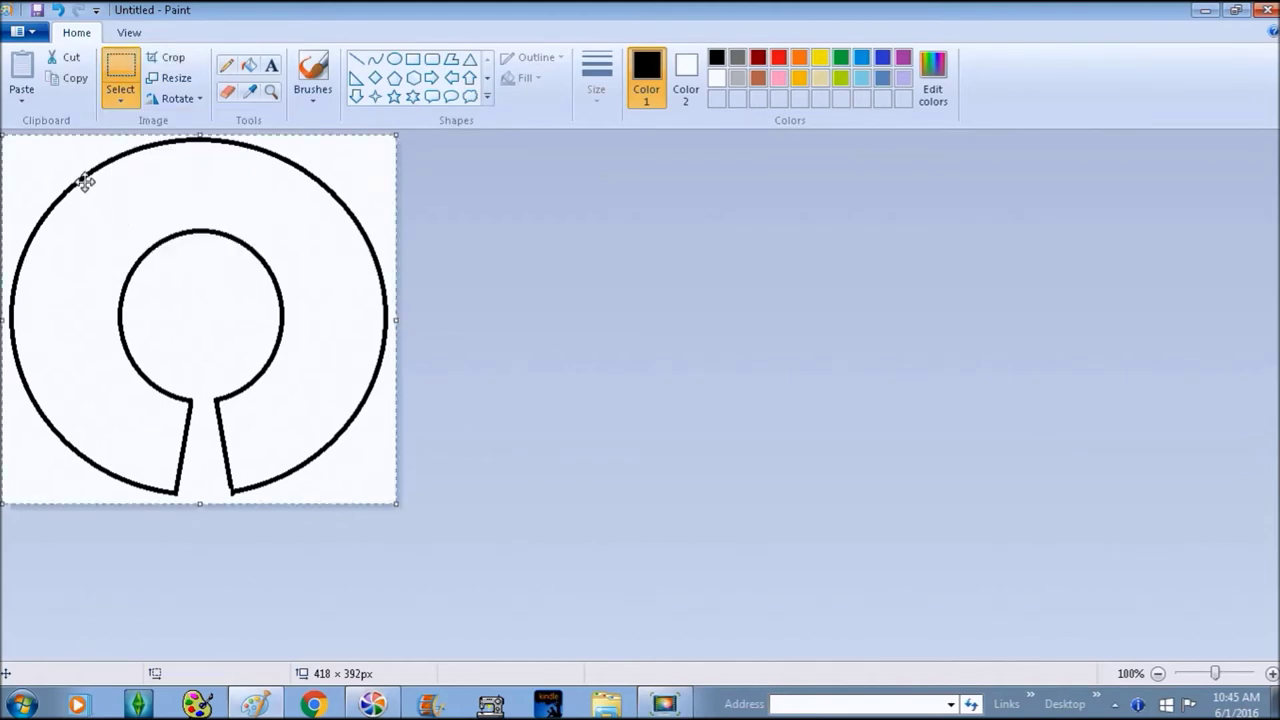
left_click(68, 78)
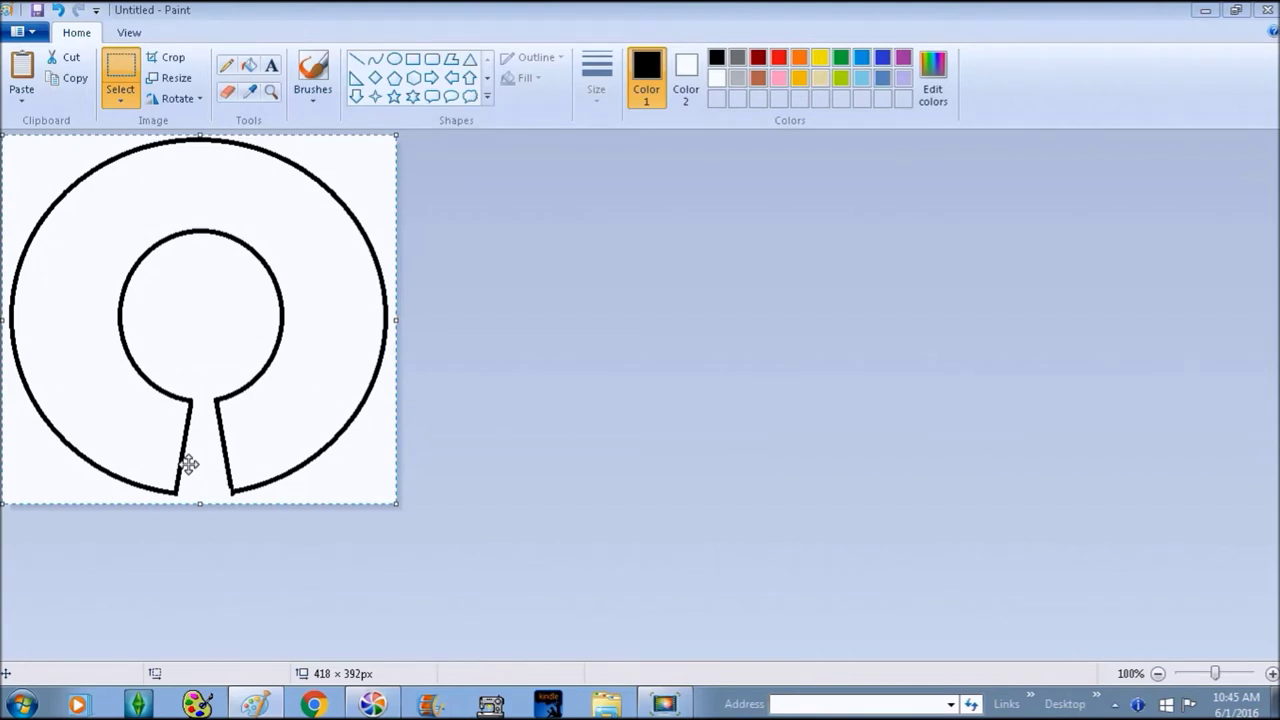
key("alt+Tab")
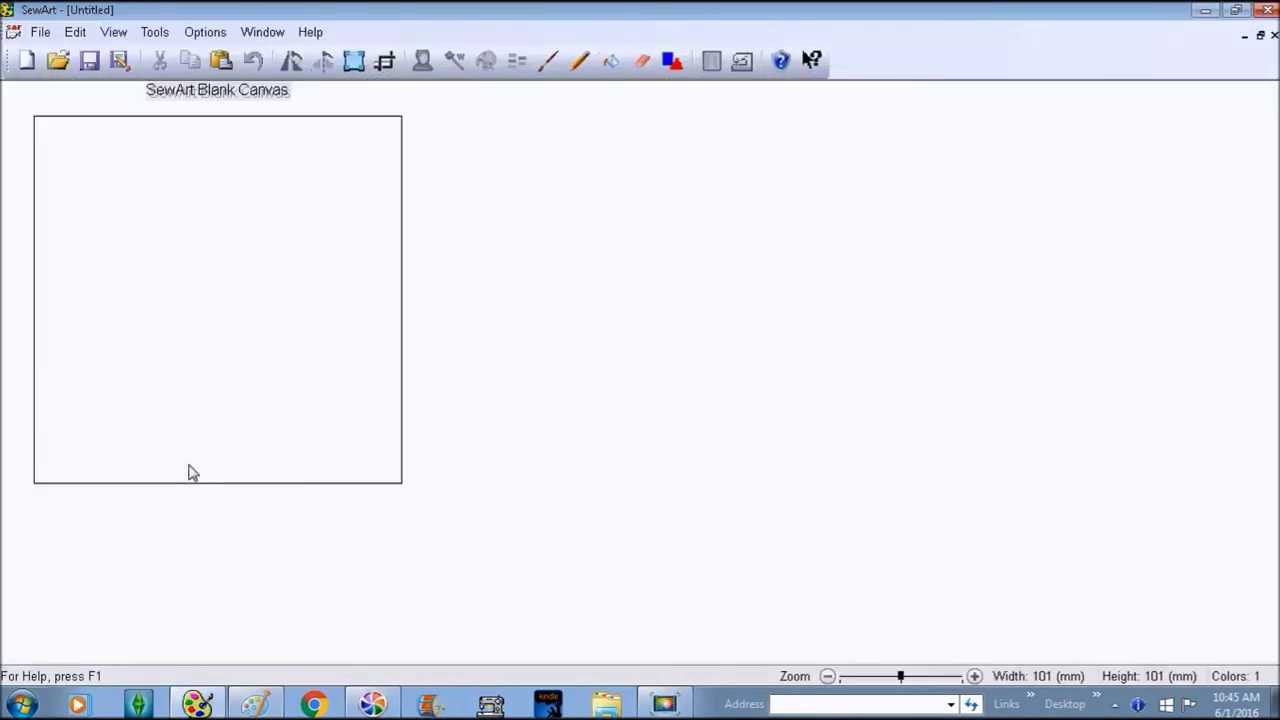
Paste the ring image, reduce it to 2 colours, and resize it to about 95 mm wide.
left_click(73, 33)
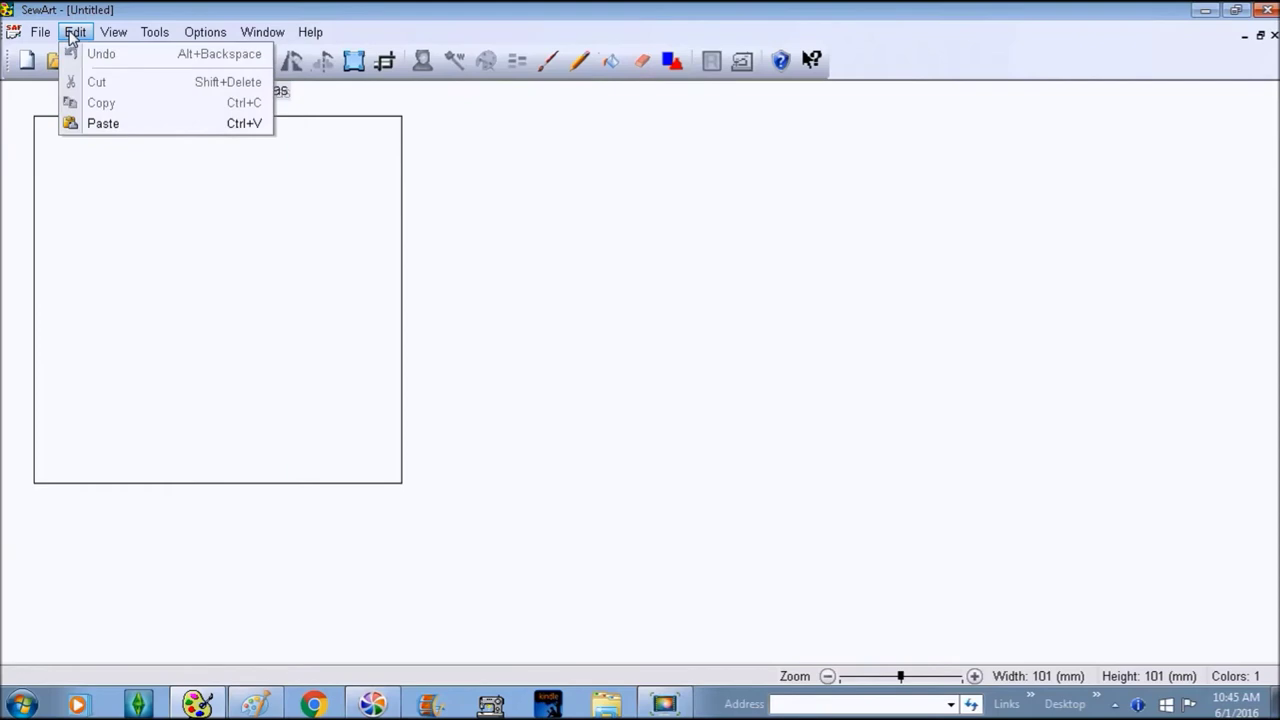
left_click(70, 123)
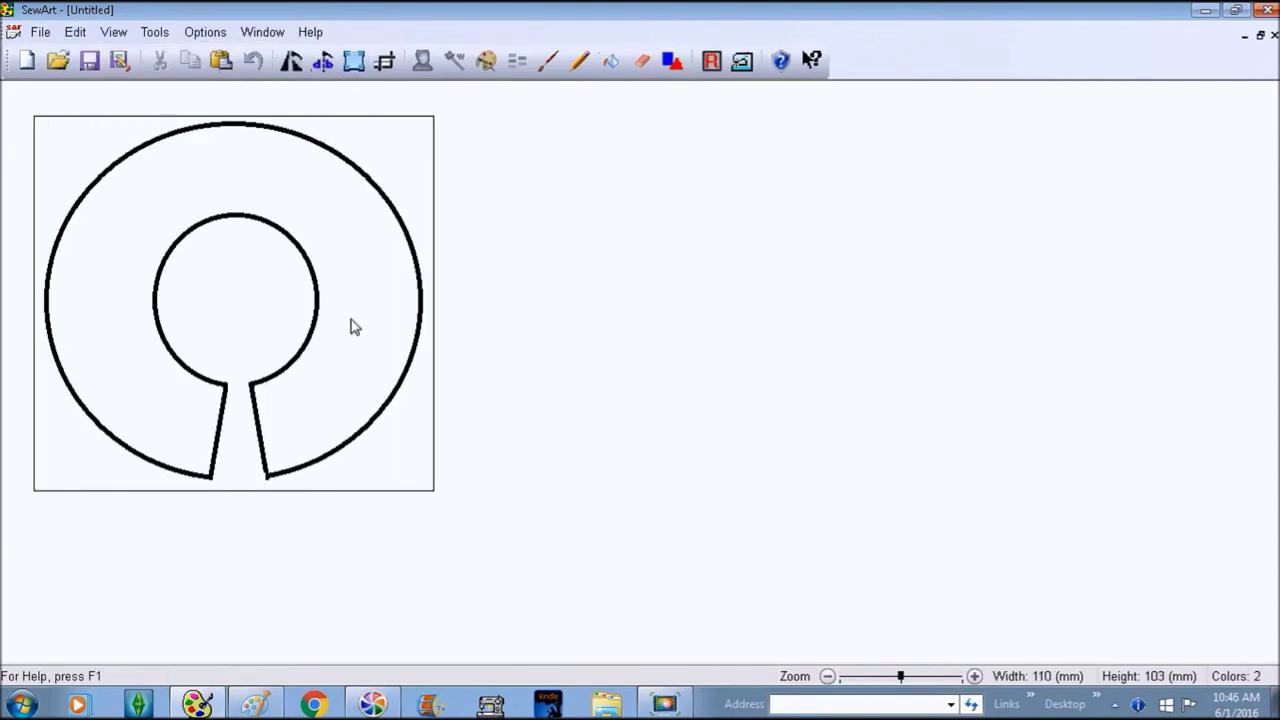
left_click(355, 61)
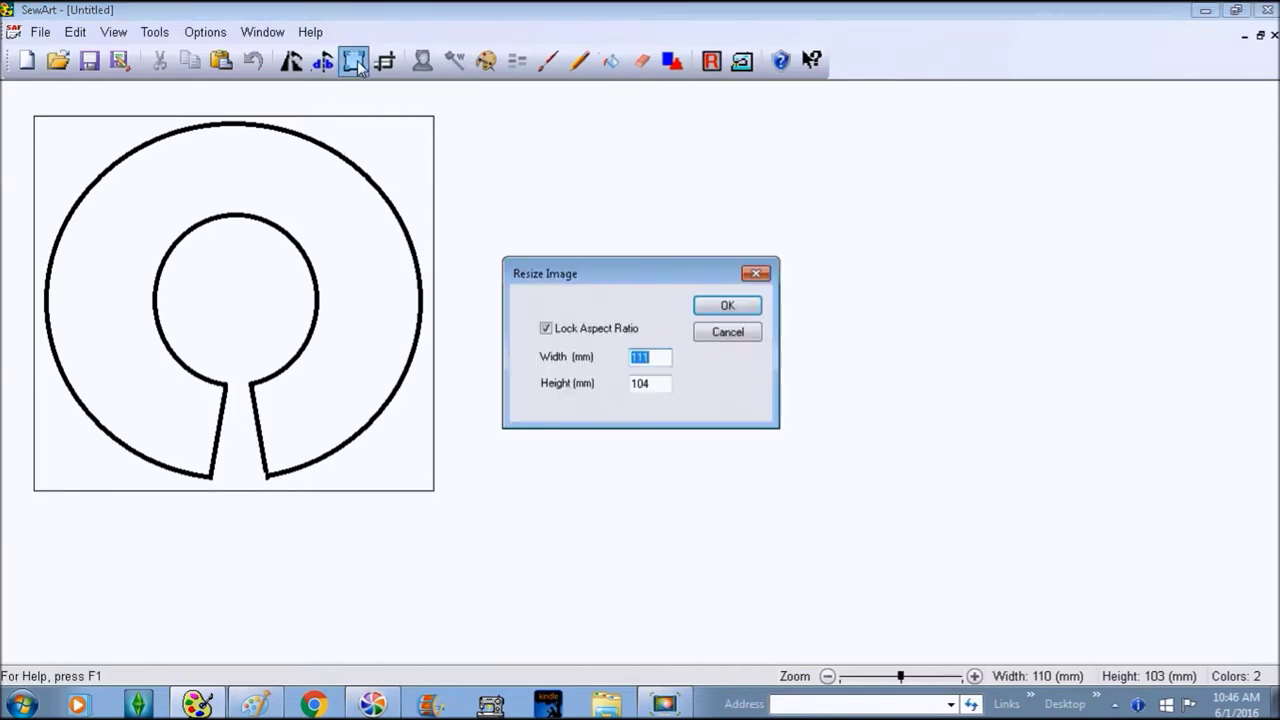
left_click(737, 337)
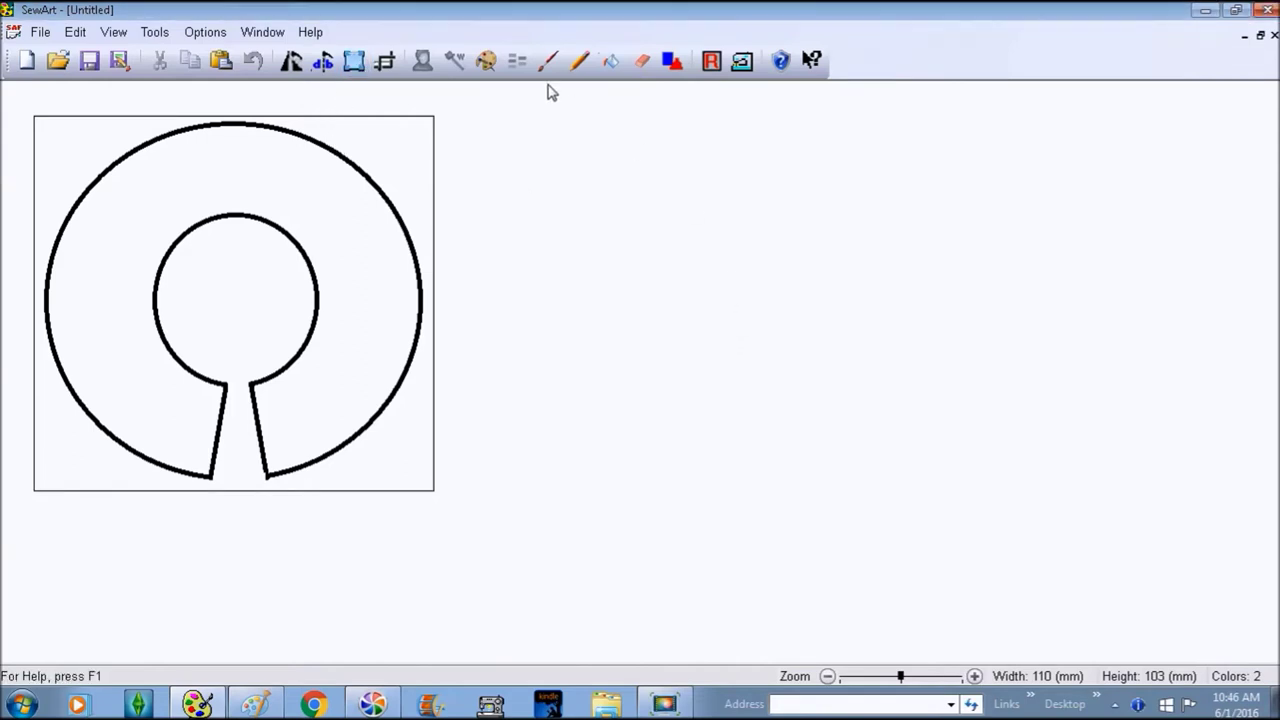
left_click(487, 61)
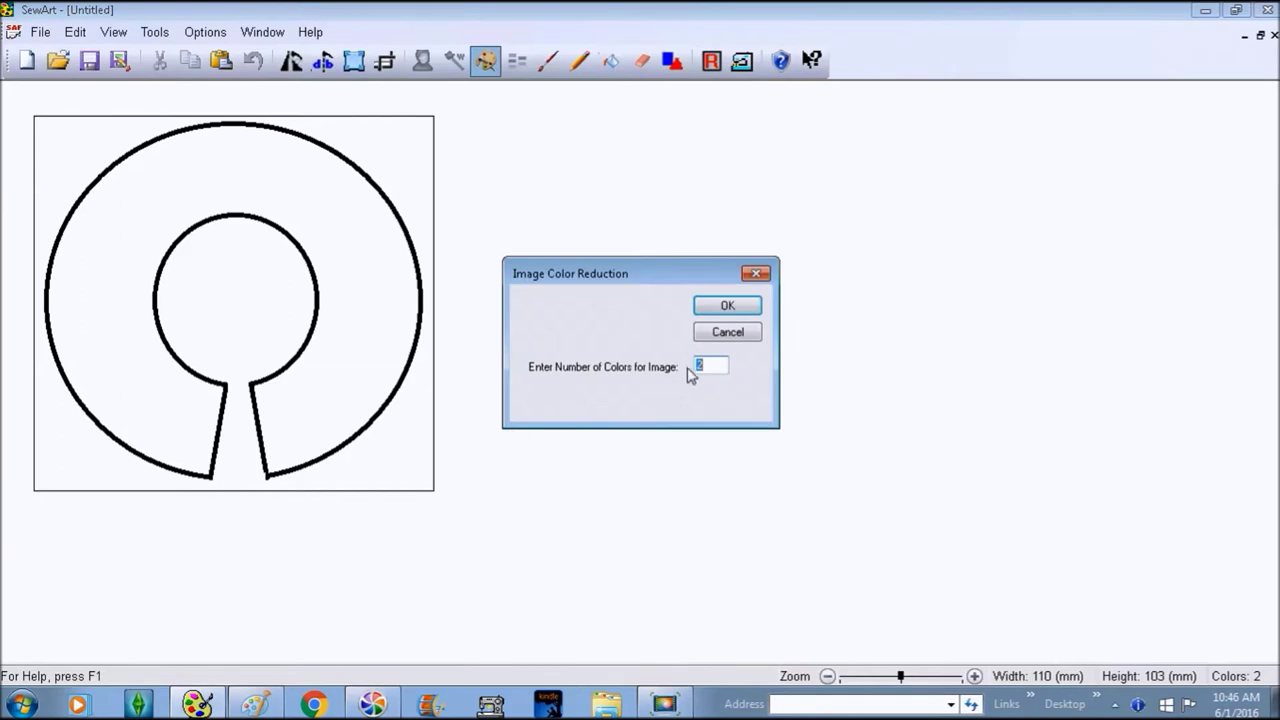
left_click(717, 308)
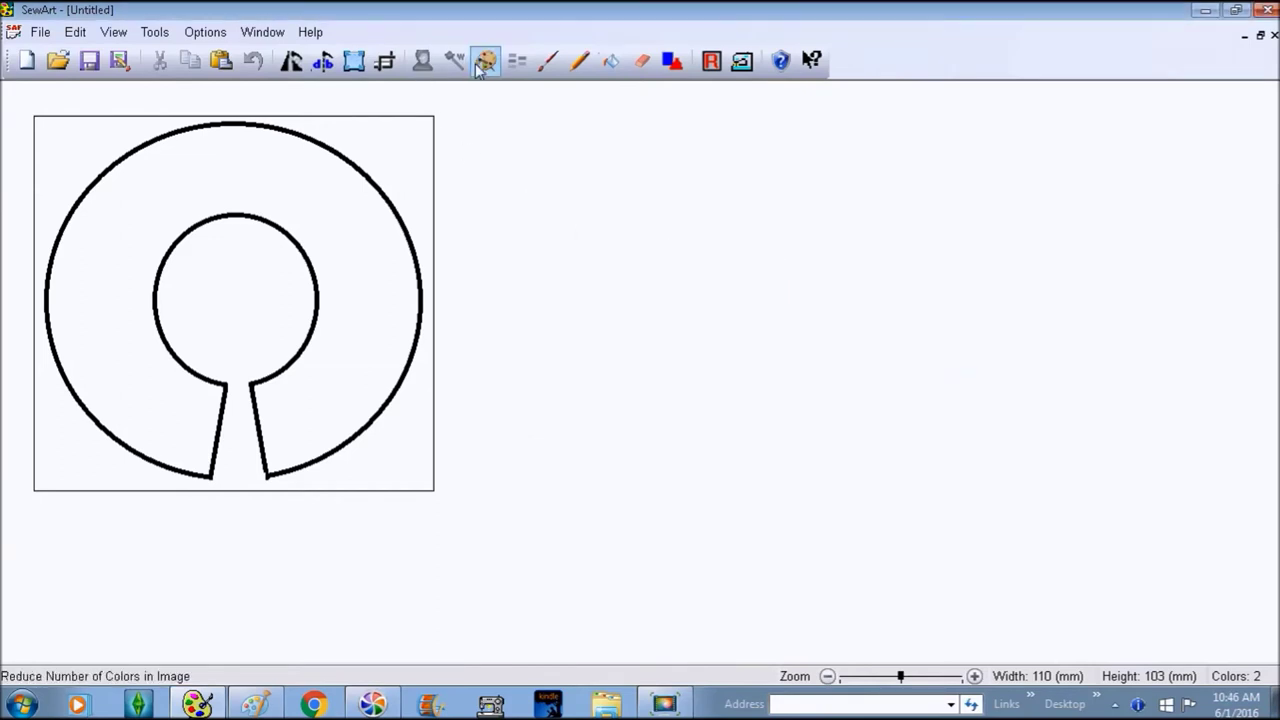
left_click(354, 62)
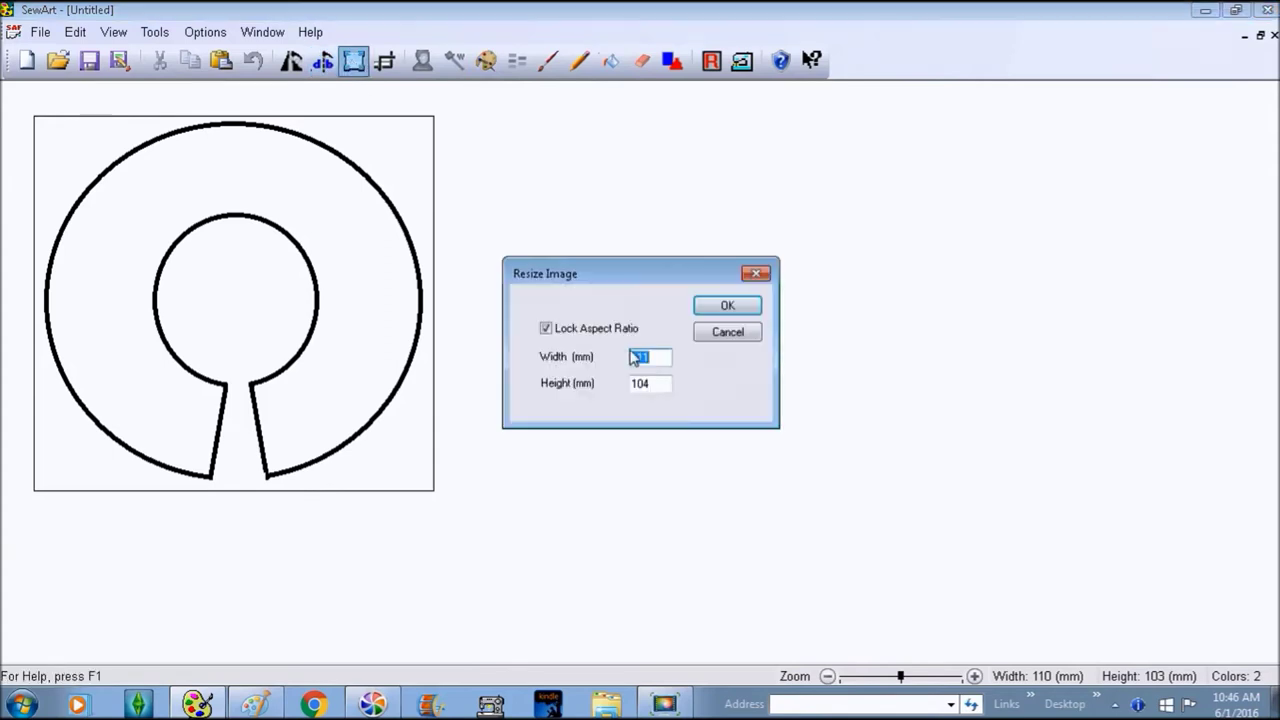
type("95")
key("Return")
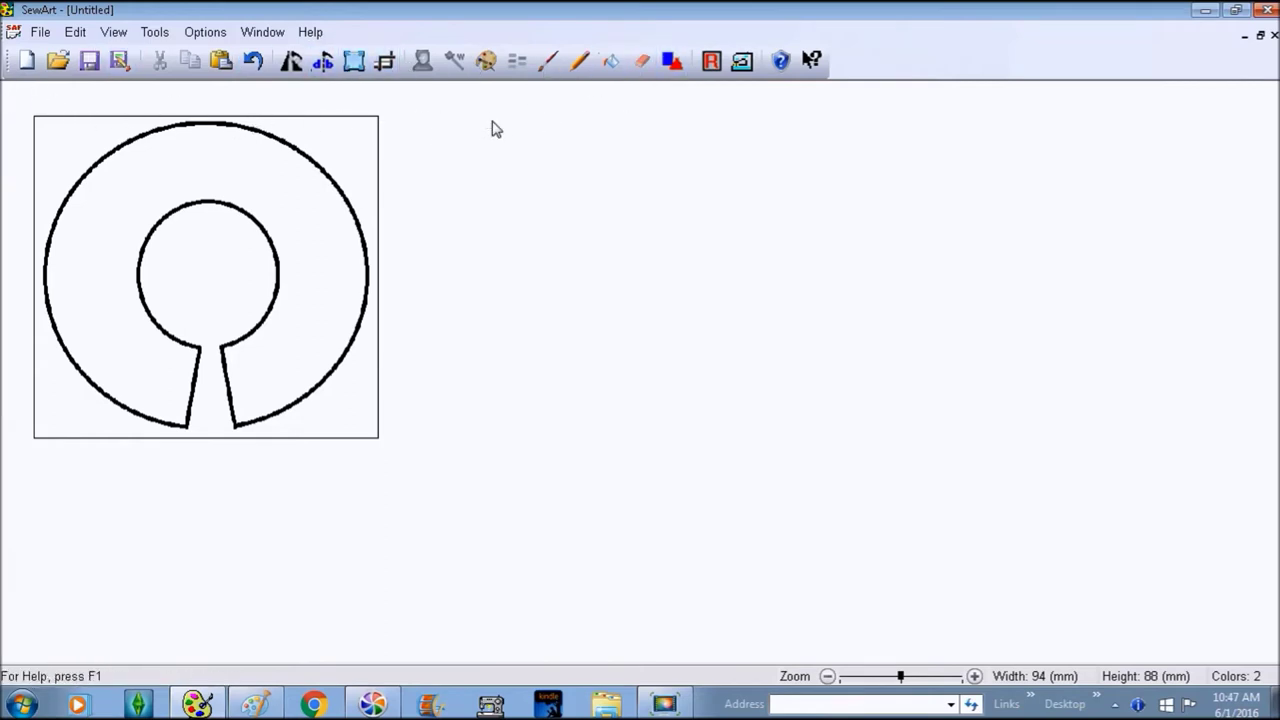
Switch to stitch conversion and choose Appliqué (CenterLine) stitching for the ring outline.
left_click(741, 61)
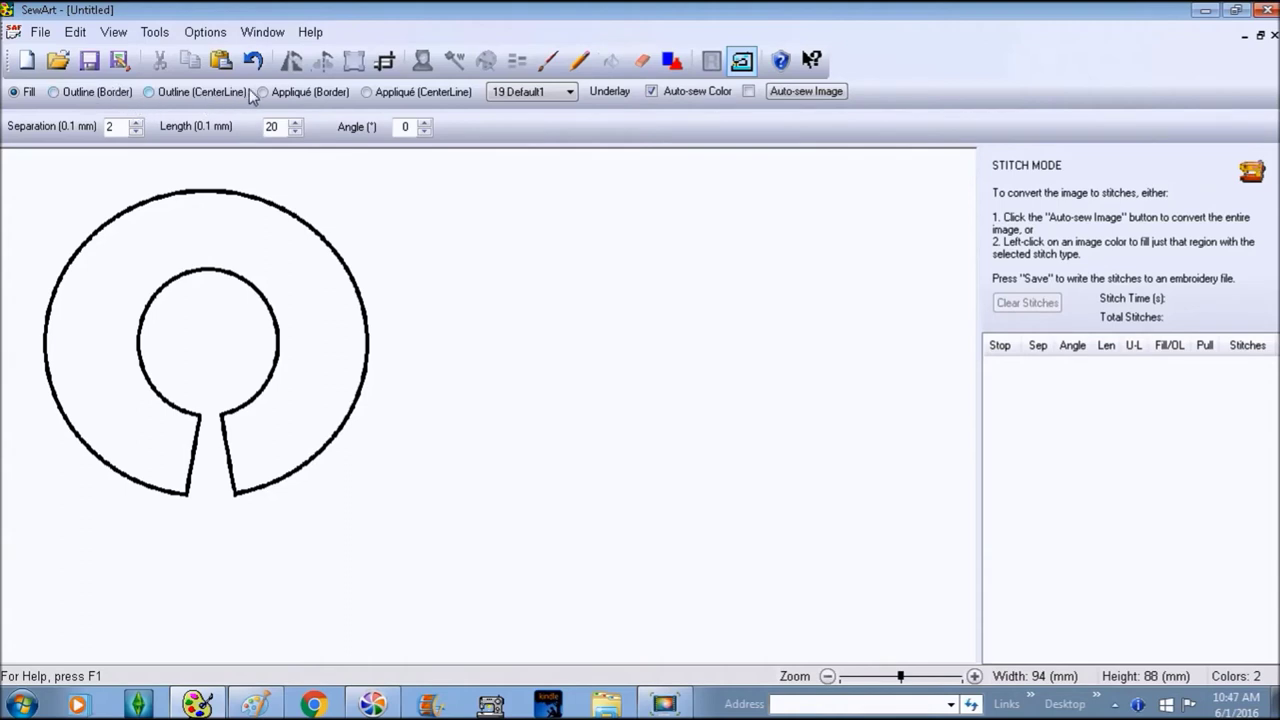
left_click(378, 97)
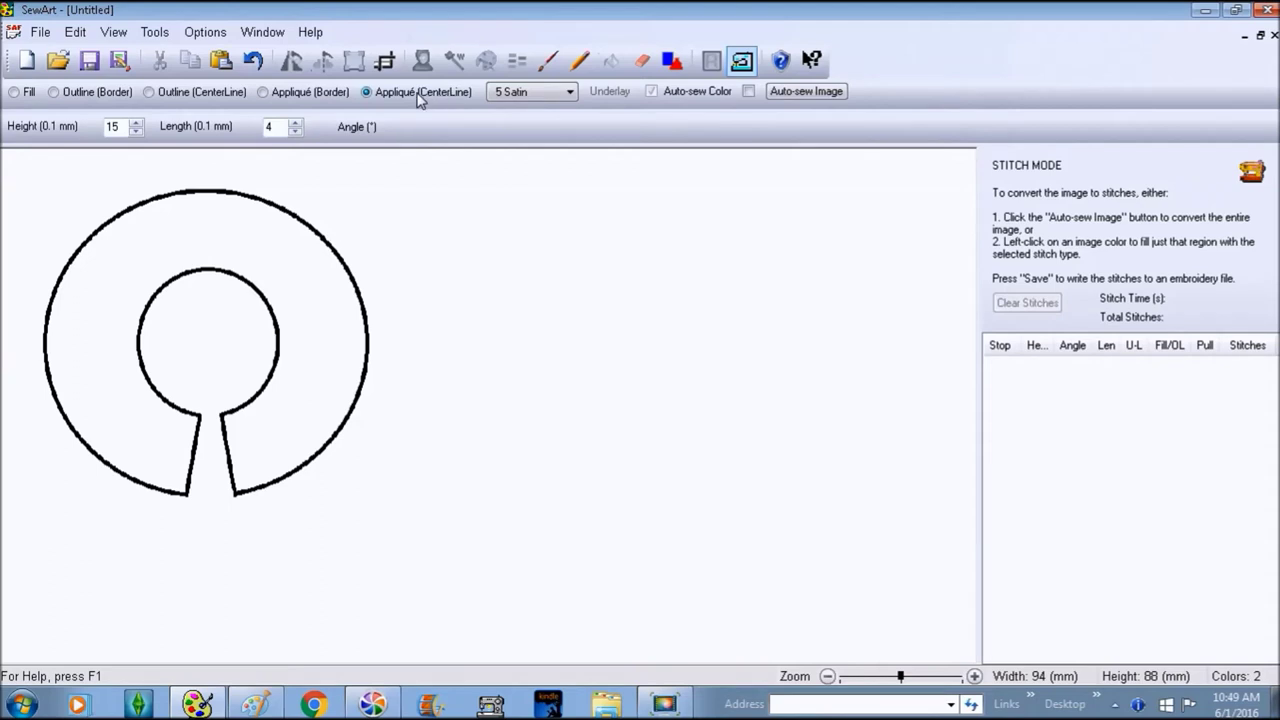
left_click(560, 94)
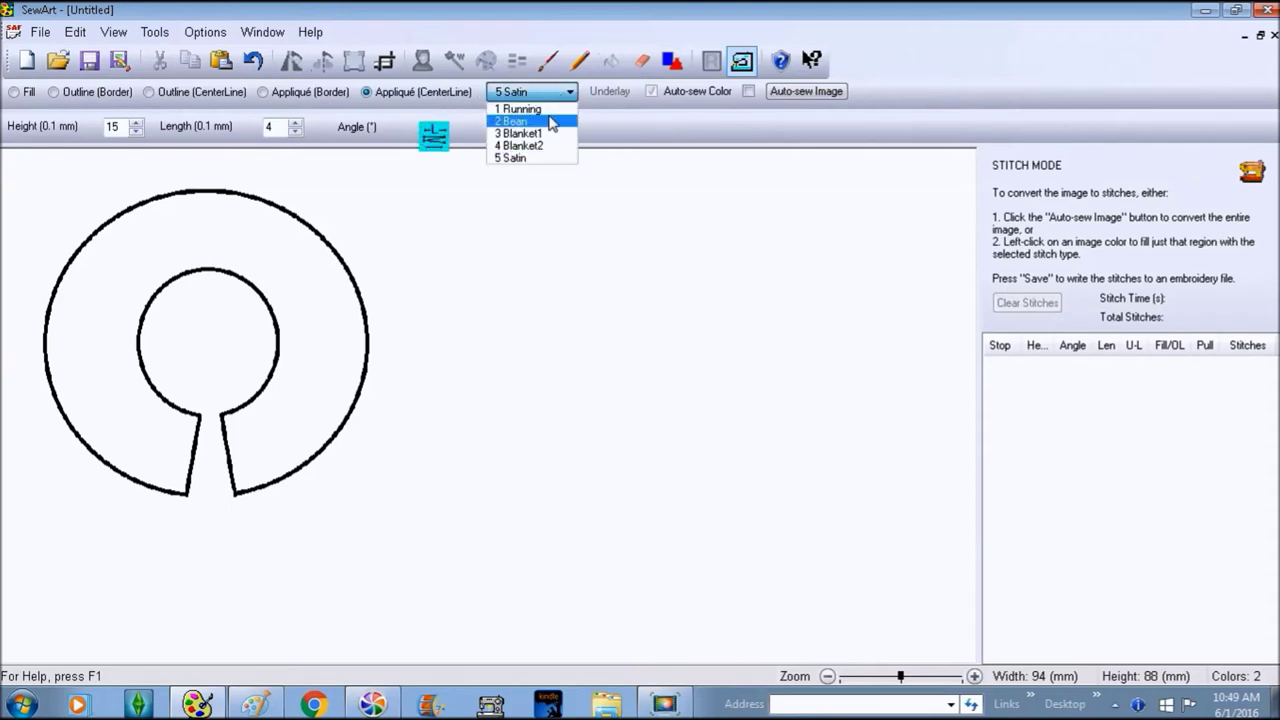
Set the appliqué stitch to 2 Bean with length 2 and height 50.
left_click(550, 122)
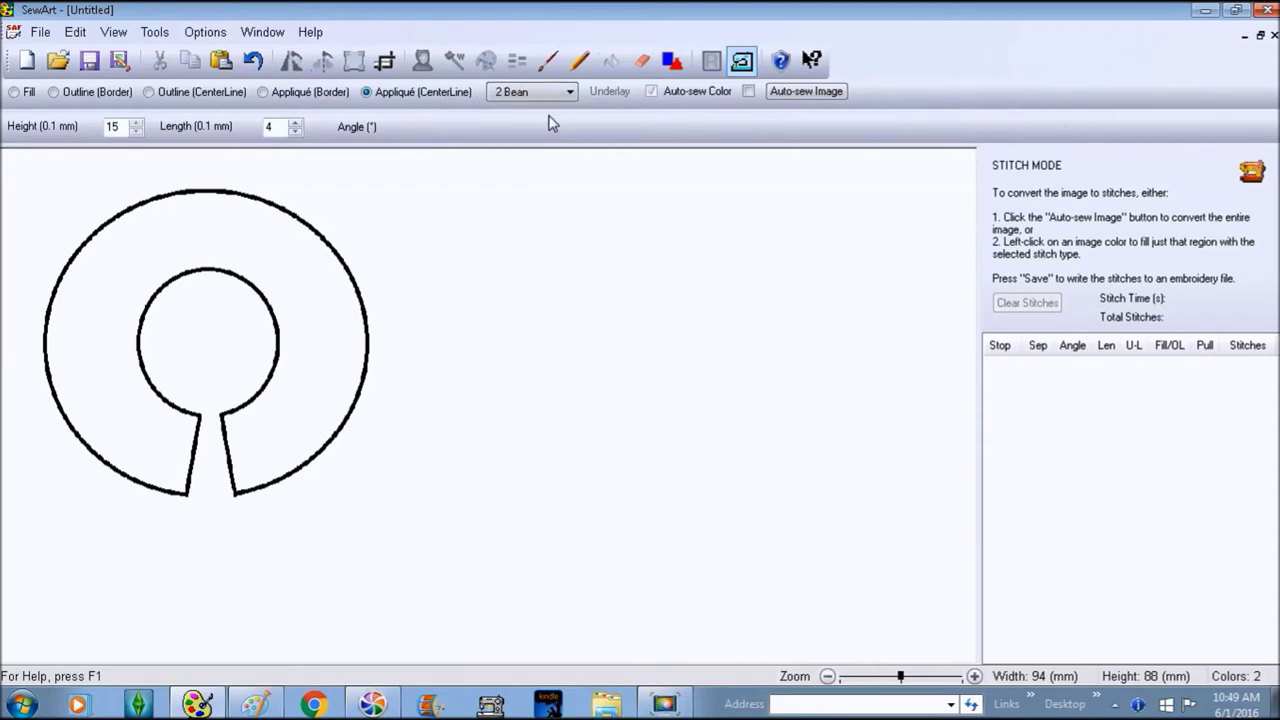
double_click(112, 127)
type("25")
double_click(268, 127)
type("2")
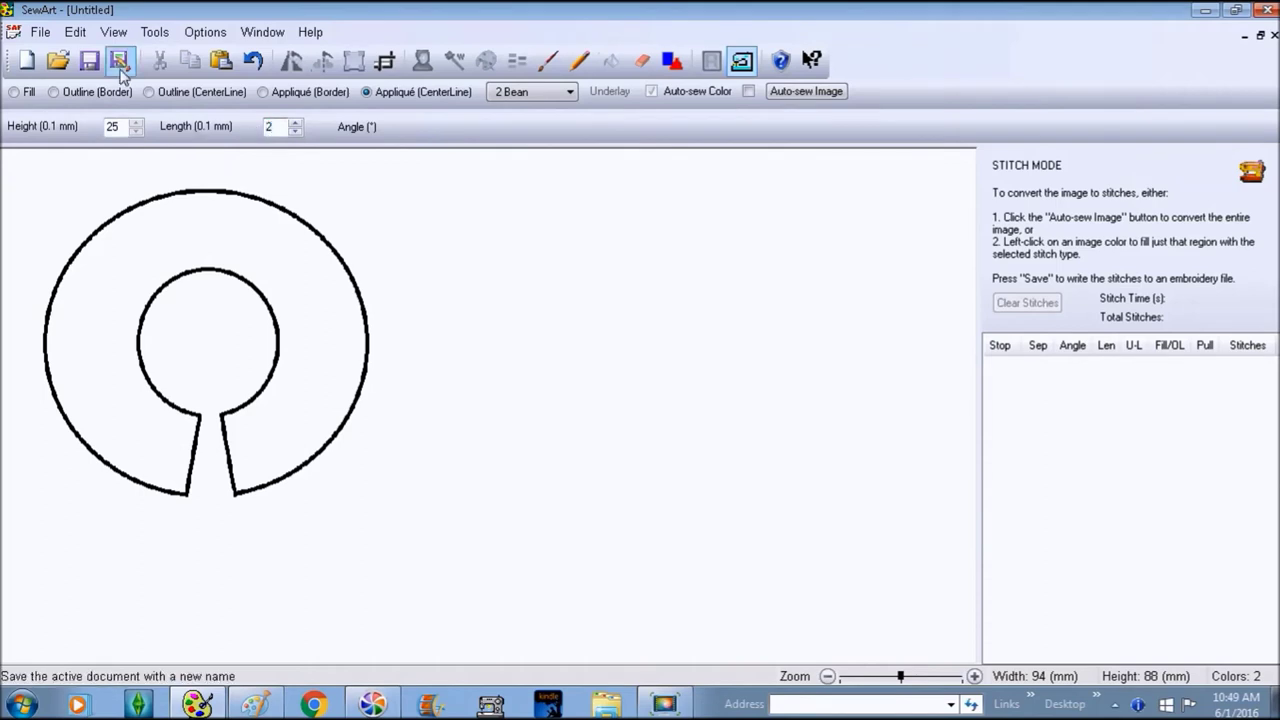
double_click(113, 127)
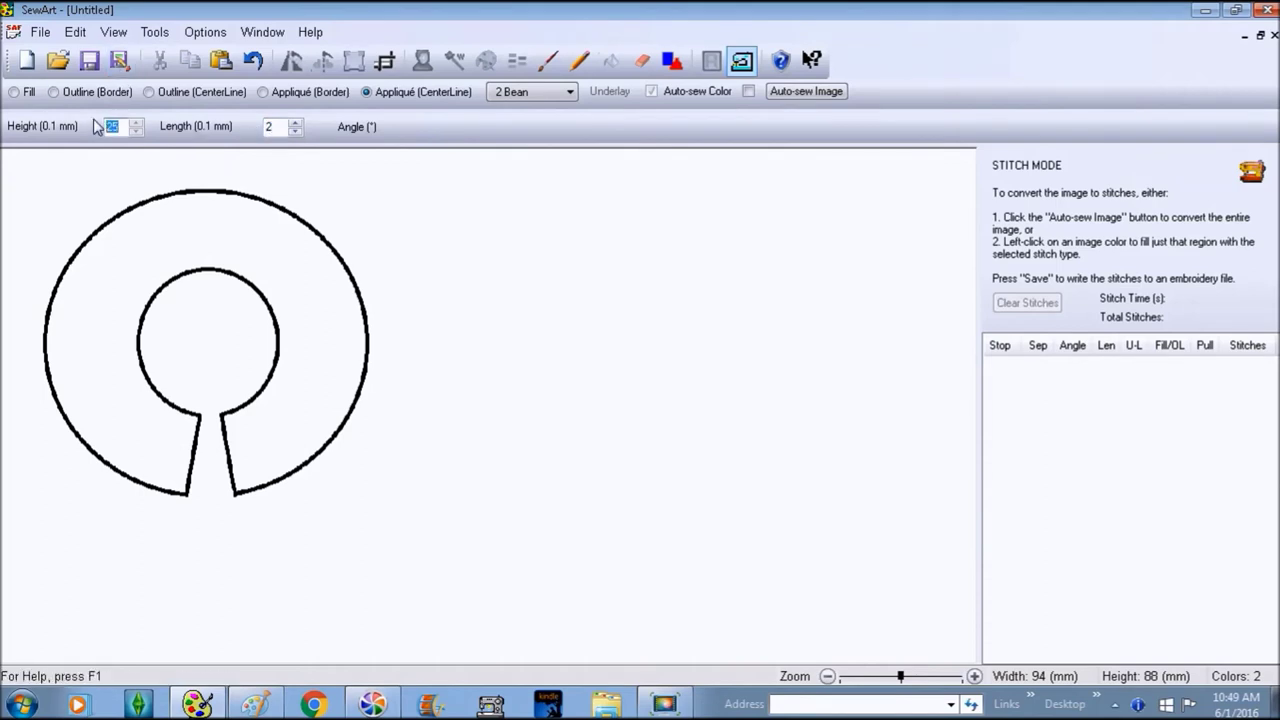
type("50")
Stitch the ring outline as a black bean appliqué centerline, leaving the colour block options unchanged.
left_click(152, 215)
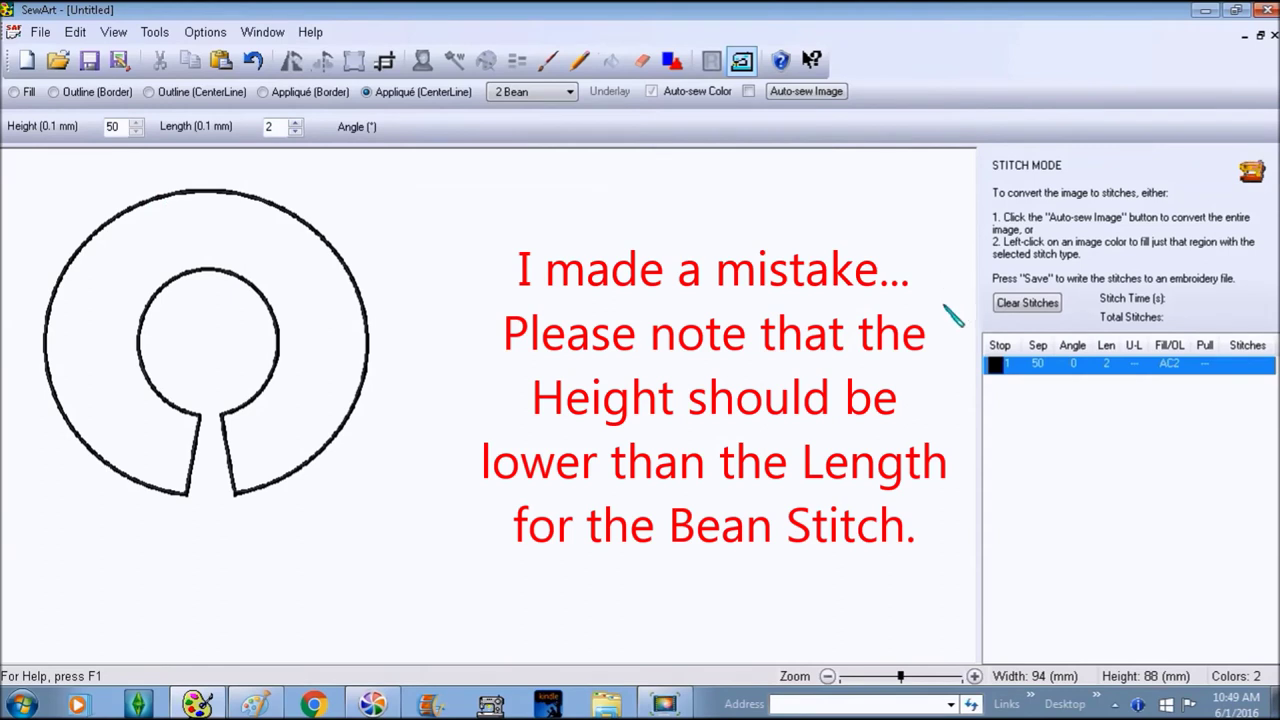
right_click(996, 368)
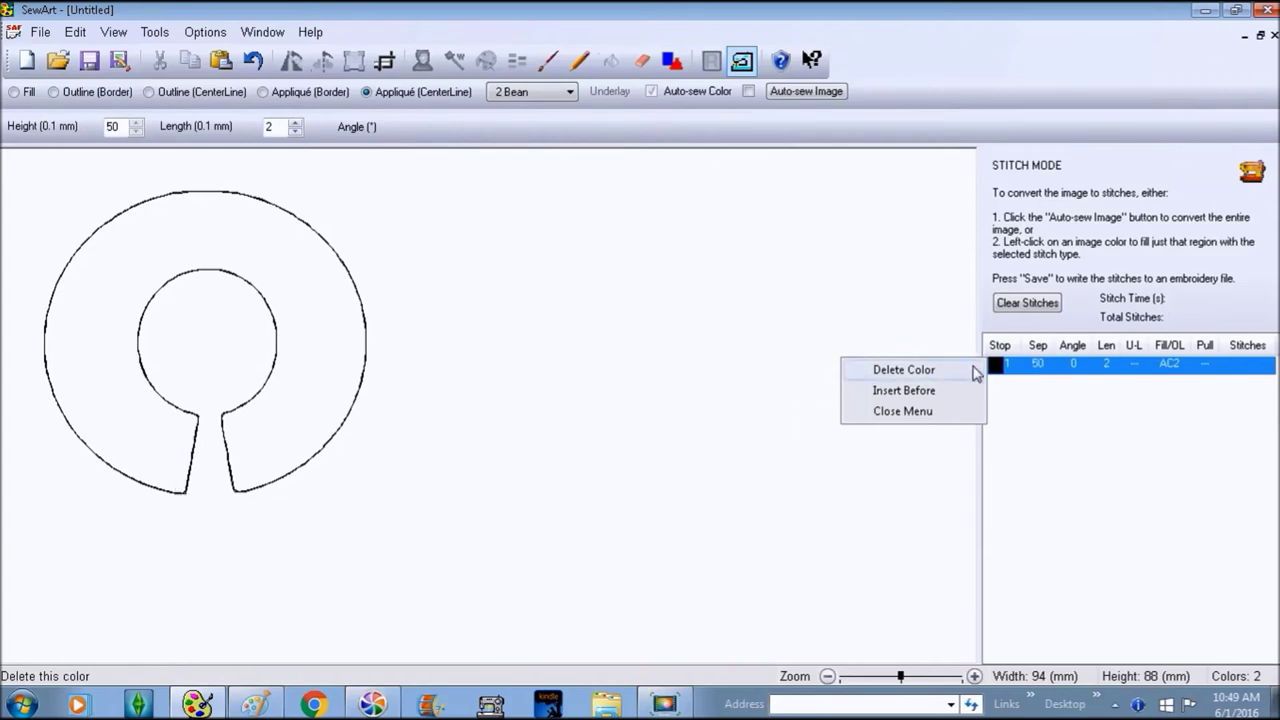
left_click(866, 417)
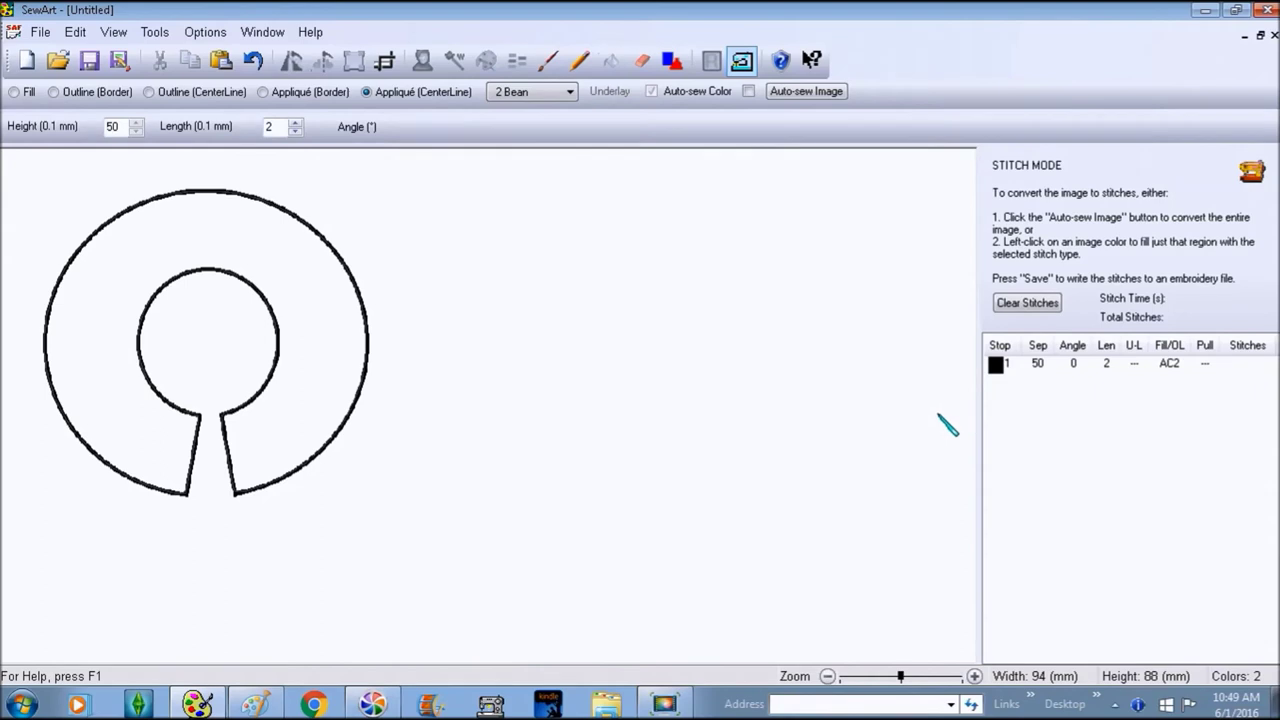
Save the image to the Desktop as 'Closet Divider' in JPG format.
left_click(40, 32)
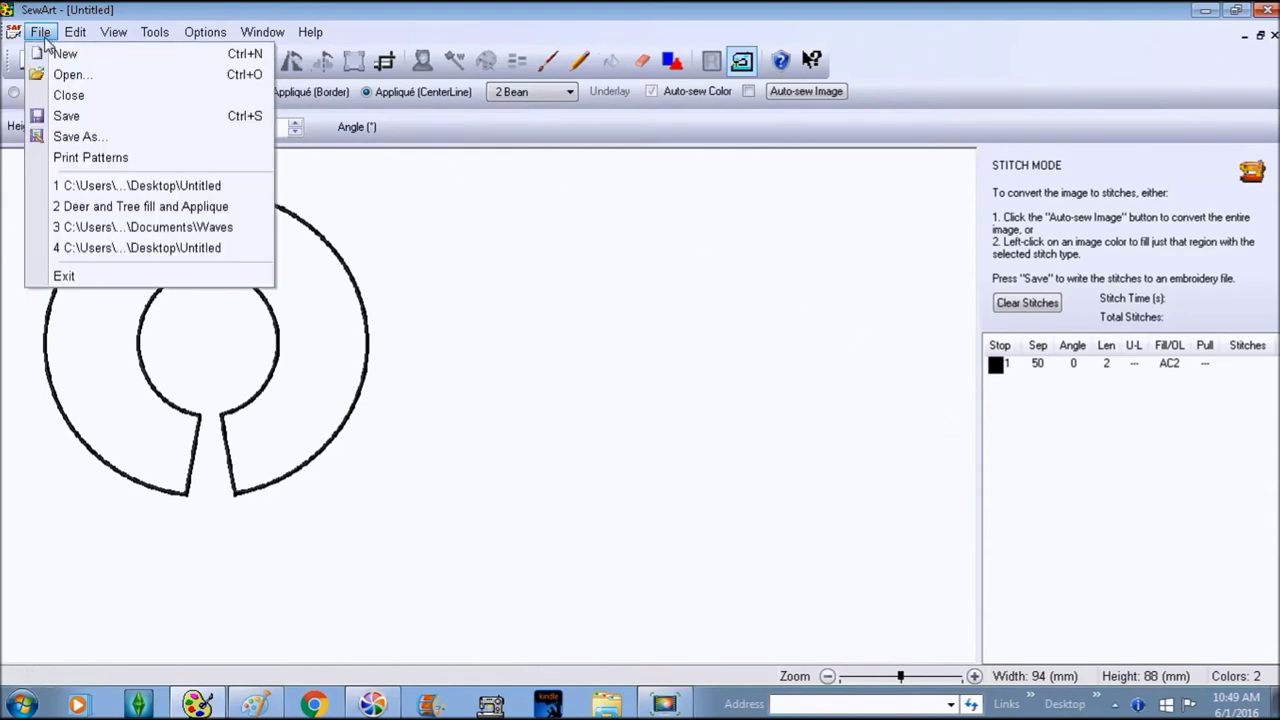
left_click(91, 143)
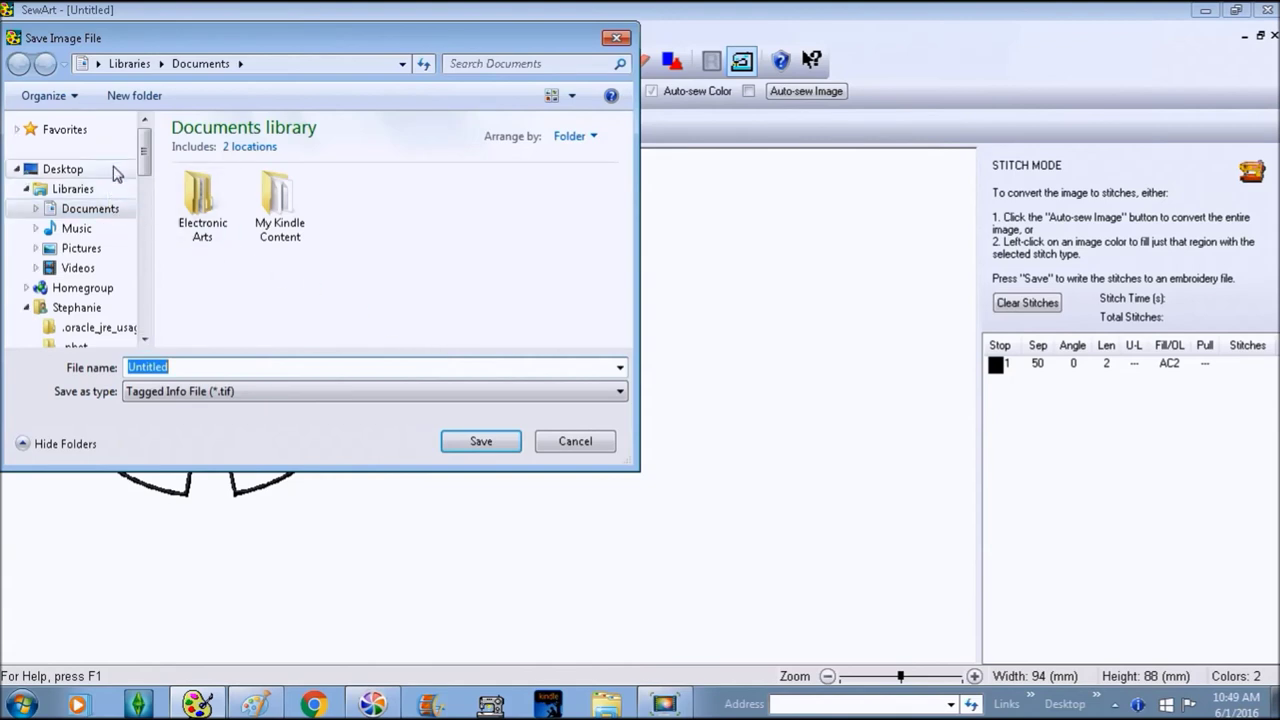
mouse_move(144, 163)
left_mouse_down()
mouse_move(148, 228)
mouse_move(146, 150)
left_mouse_up()
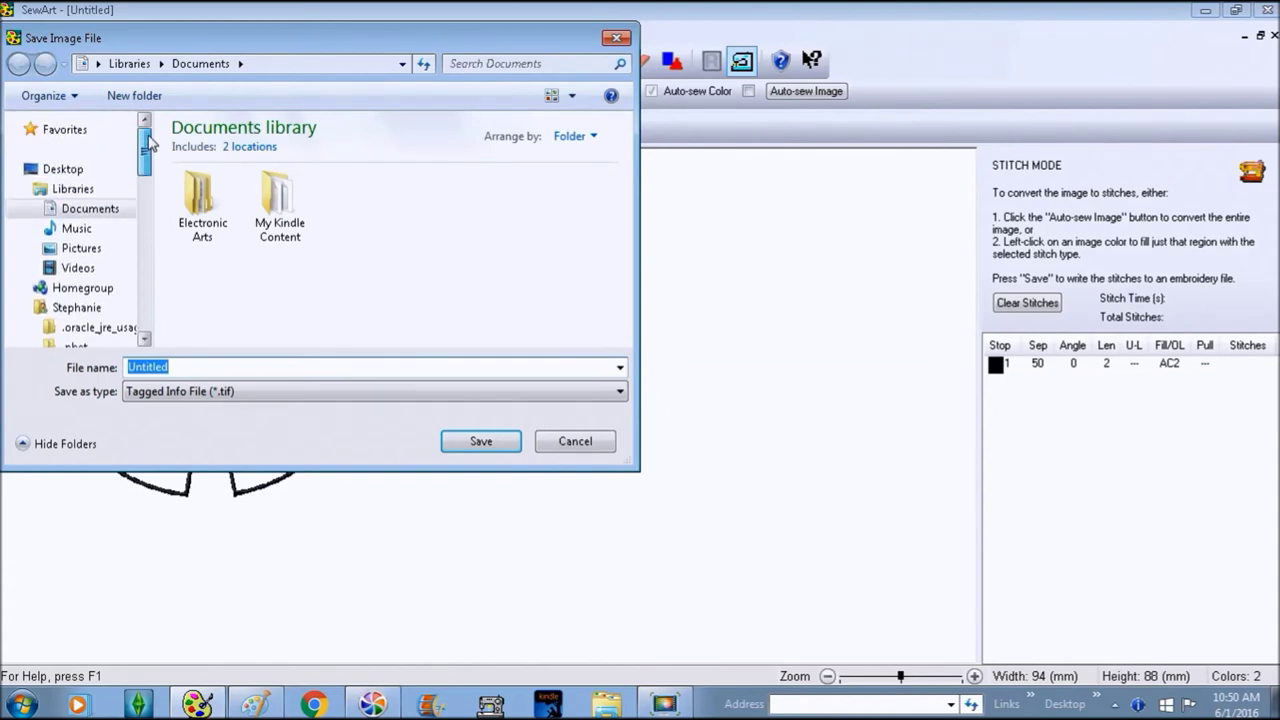
left_click(63, 169)
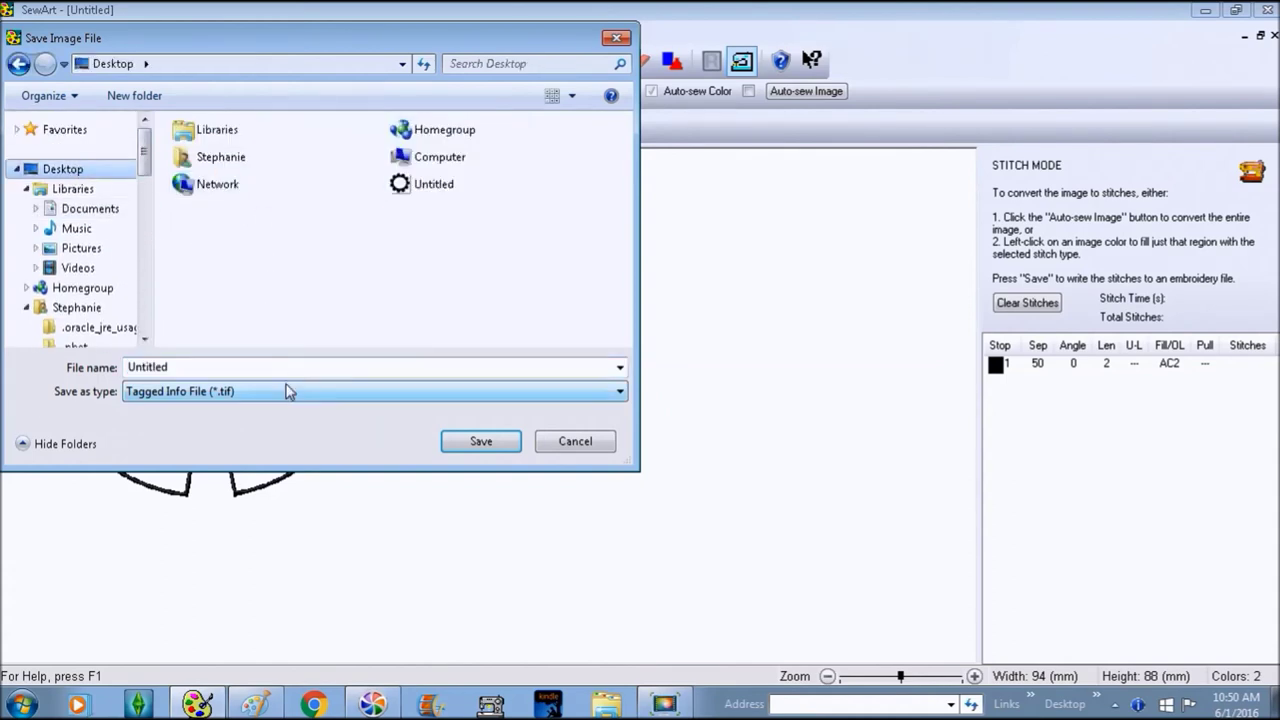
left_click(291, 392)
left_click(290, 448)
double_click(203, 367)
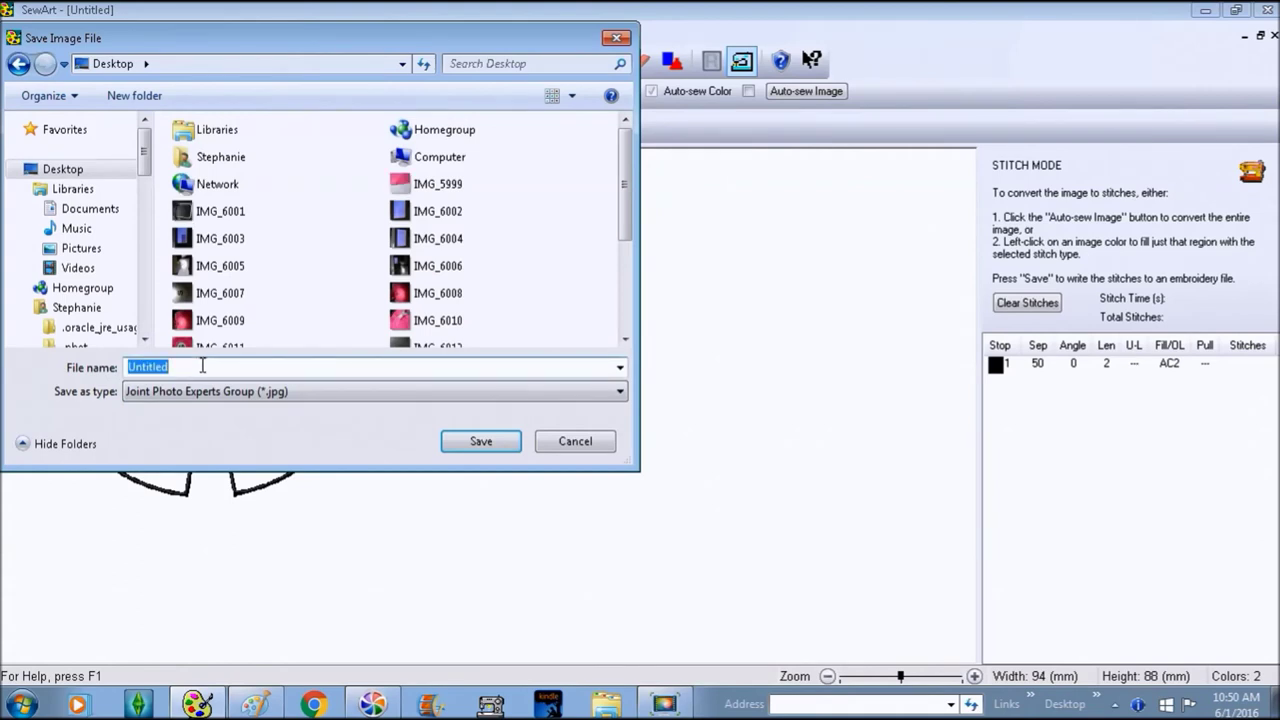
type("Closet Divider")
left_click(455, 450)
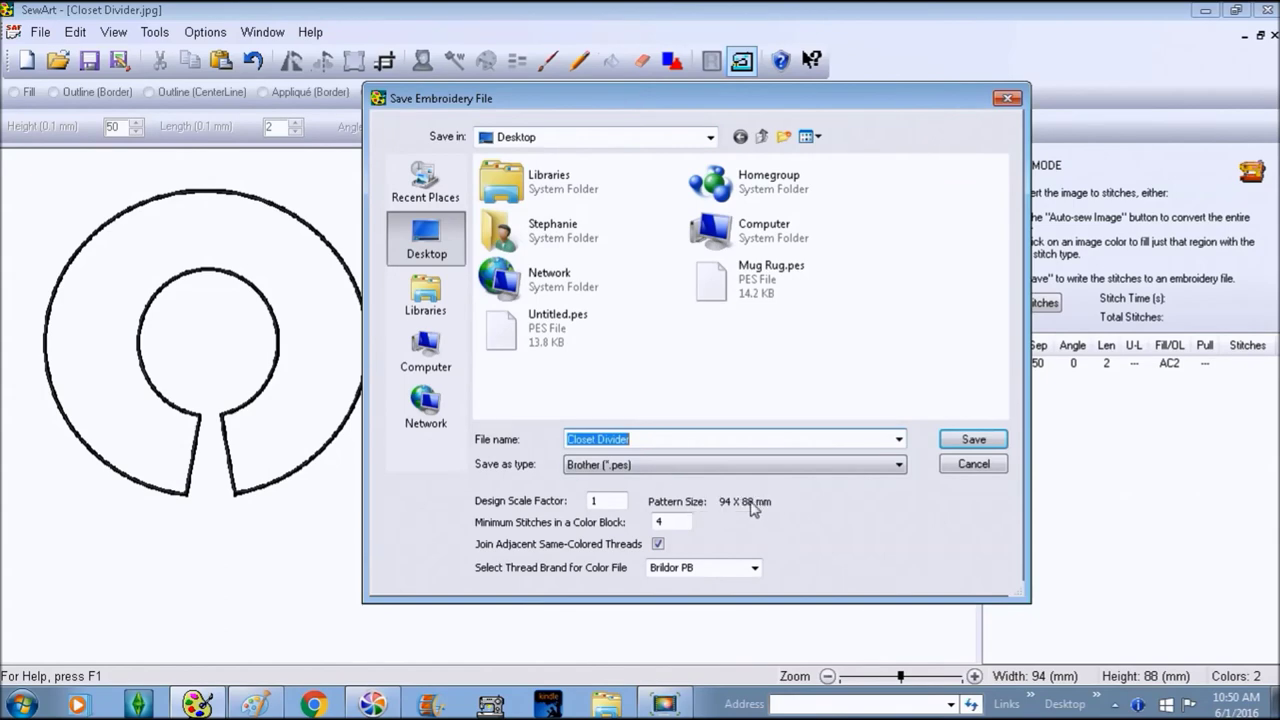
Save the stitches as Brother PES file Closet Divider.pes (7066 stitches) and acknowledge the confirmation.
left_click(972, 441)
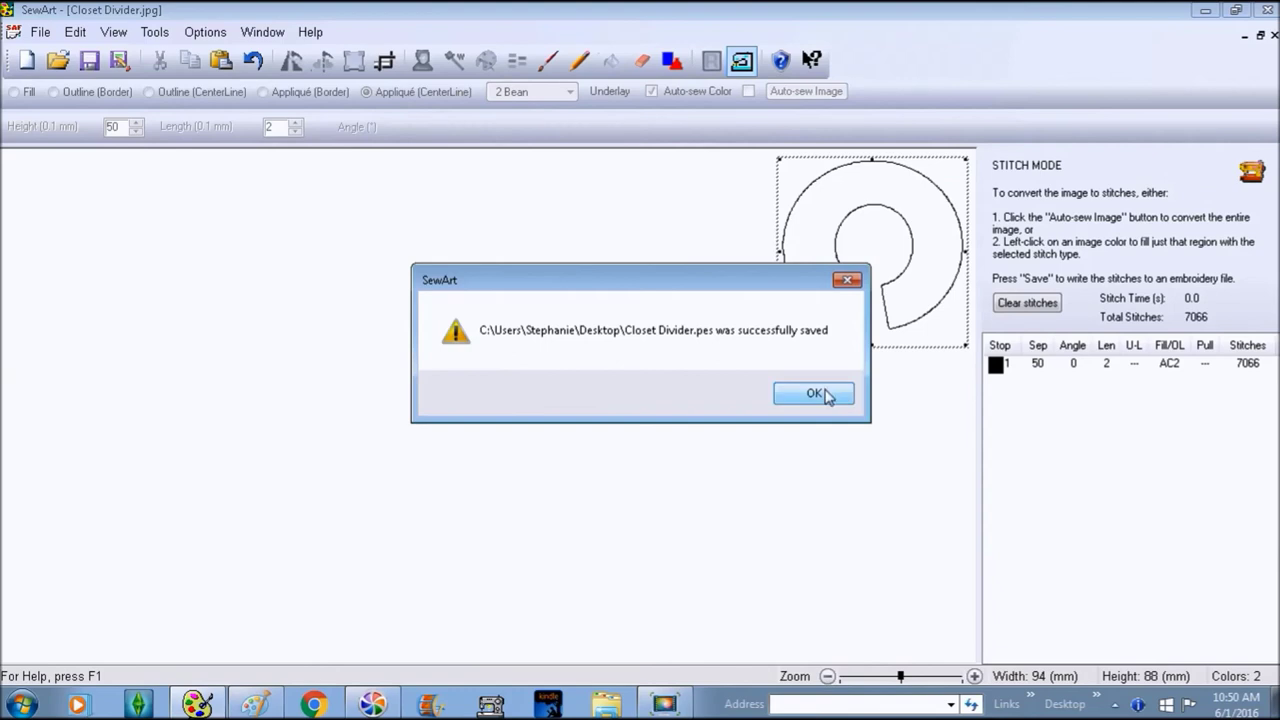
left_click(815, 394)
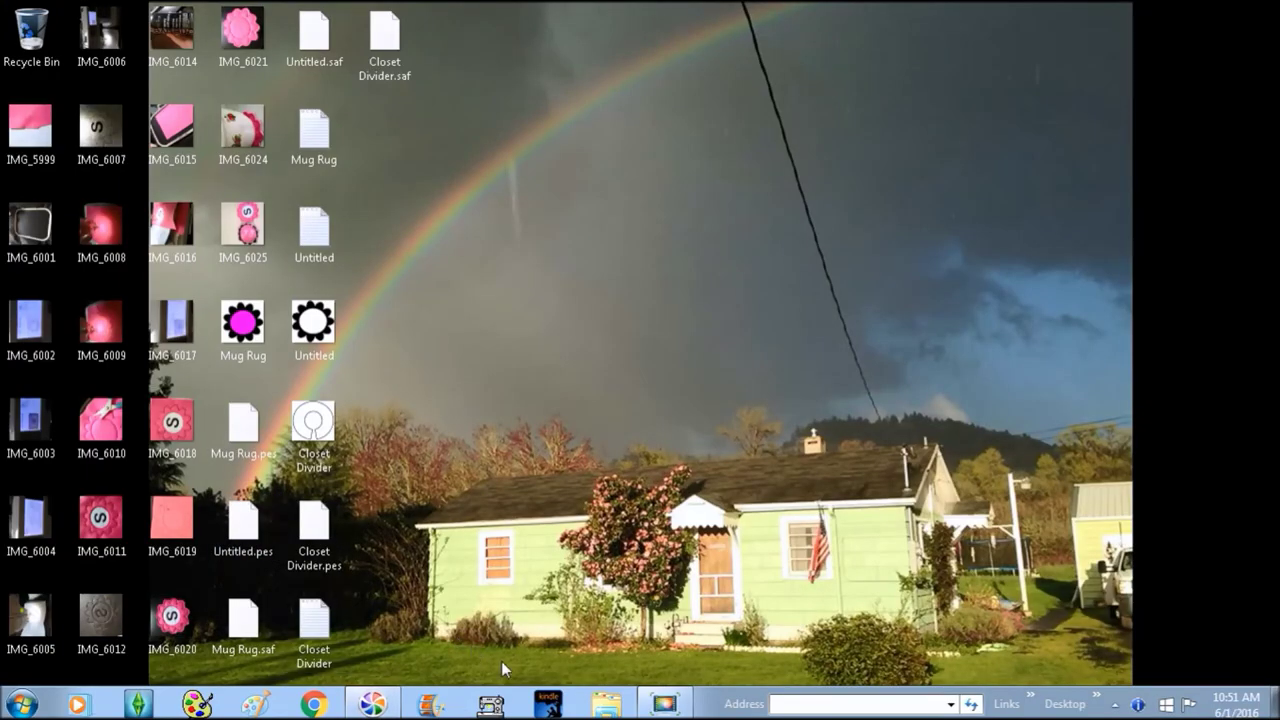
Copy Closet Divider.pes from the Desktop folder via Computer.
left_click(22, 704)
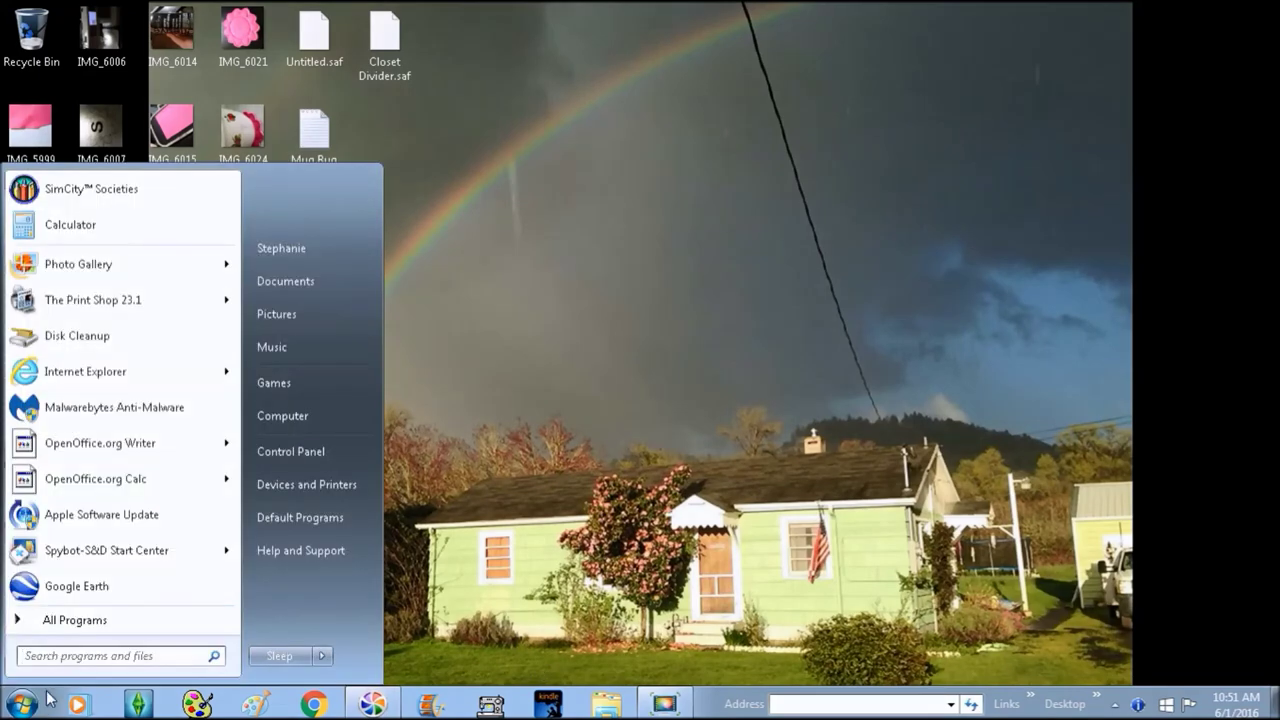
left_click(297, 406)
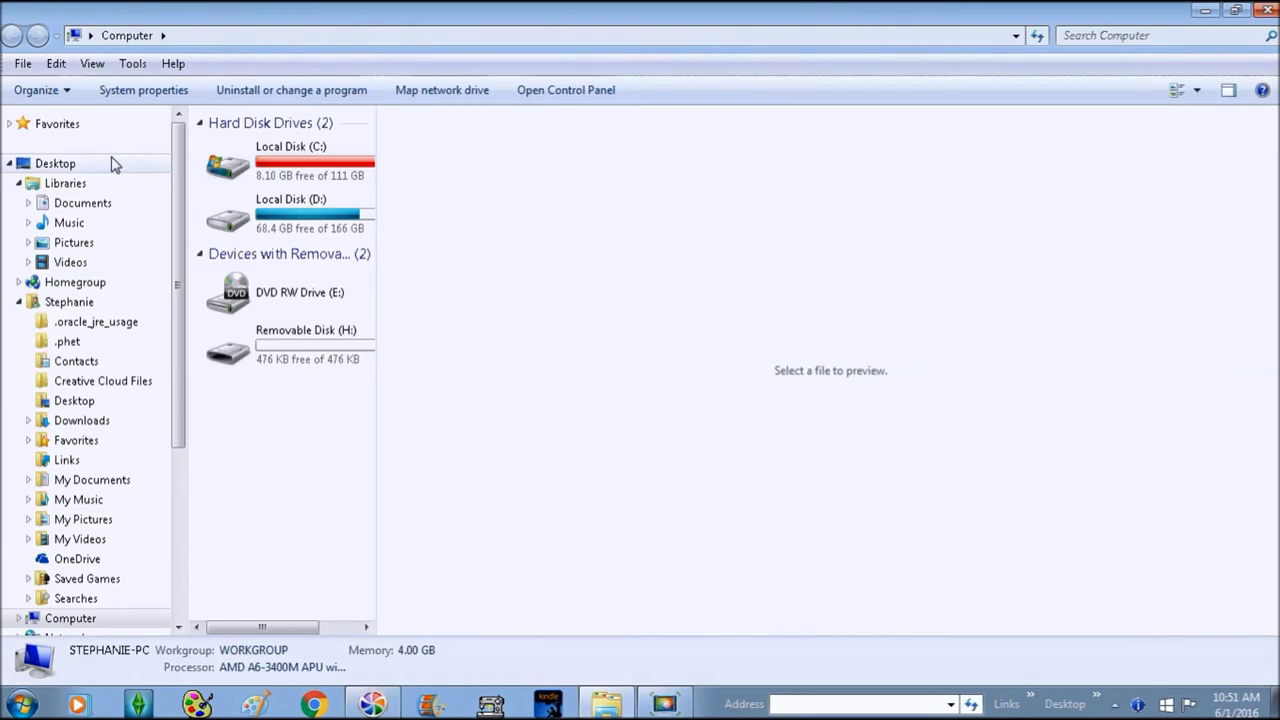
left_click(70, 166)
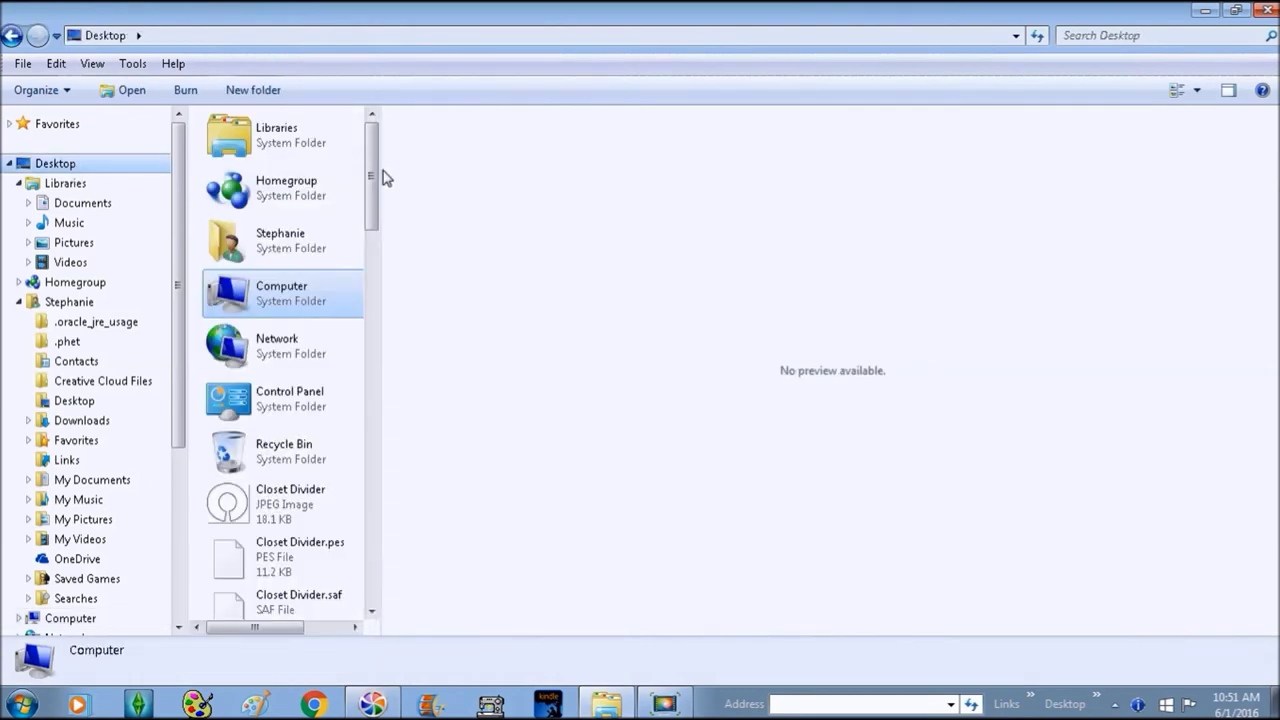
left_click_drag(370, 185, 371, 228)
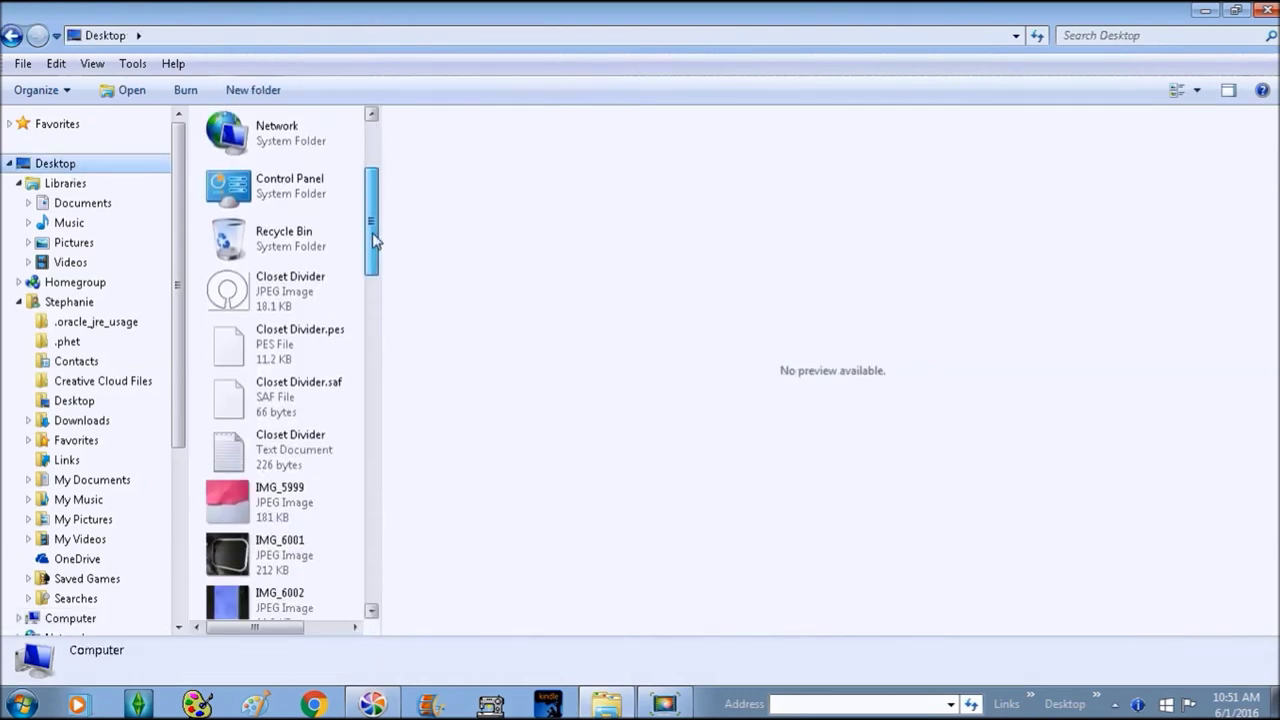
left_click(287, 341)
right_click(286, 334)
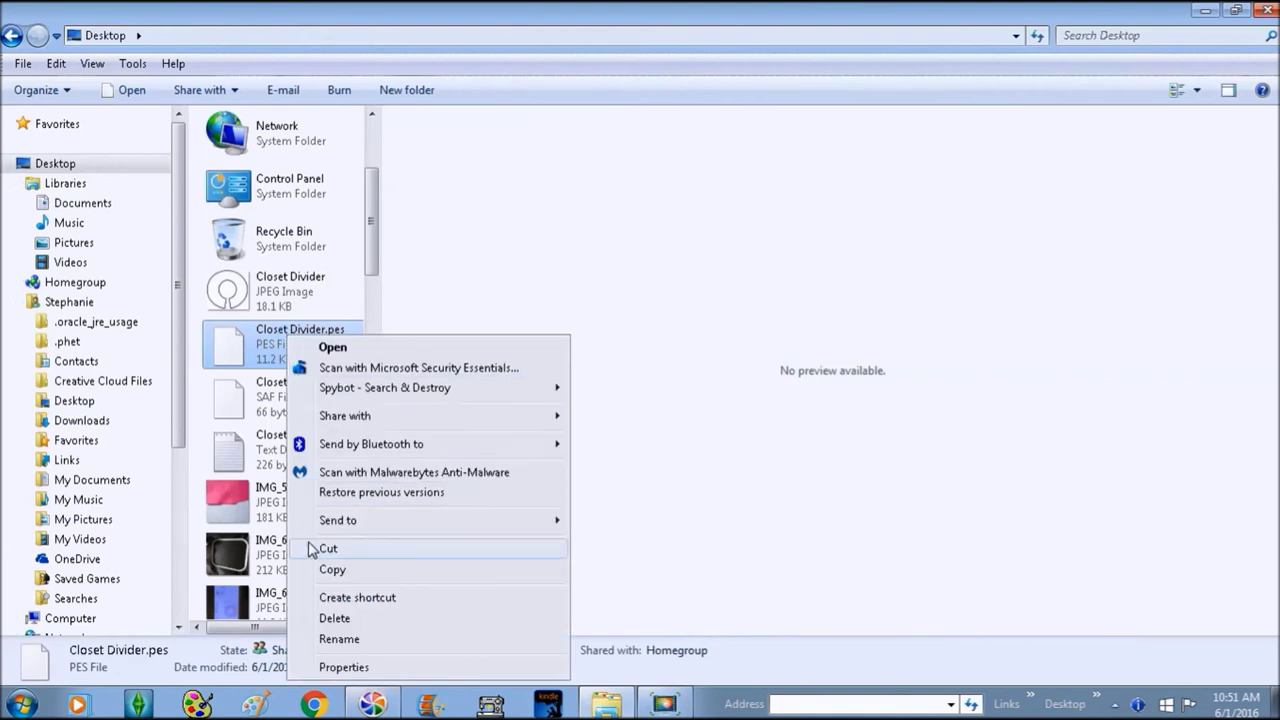
left_click(317, 570)
Paste Closet Divider.pes onto Removable Disk (H:).
left_click_drag(180, 200, 183, 349)
left_click(63, 392)
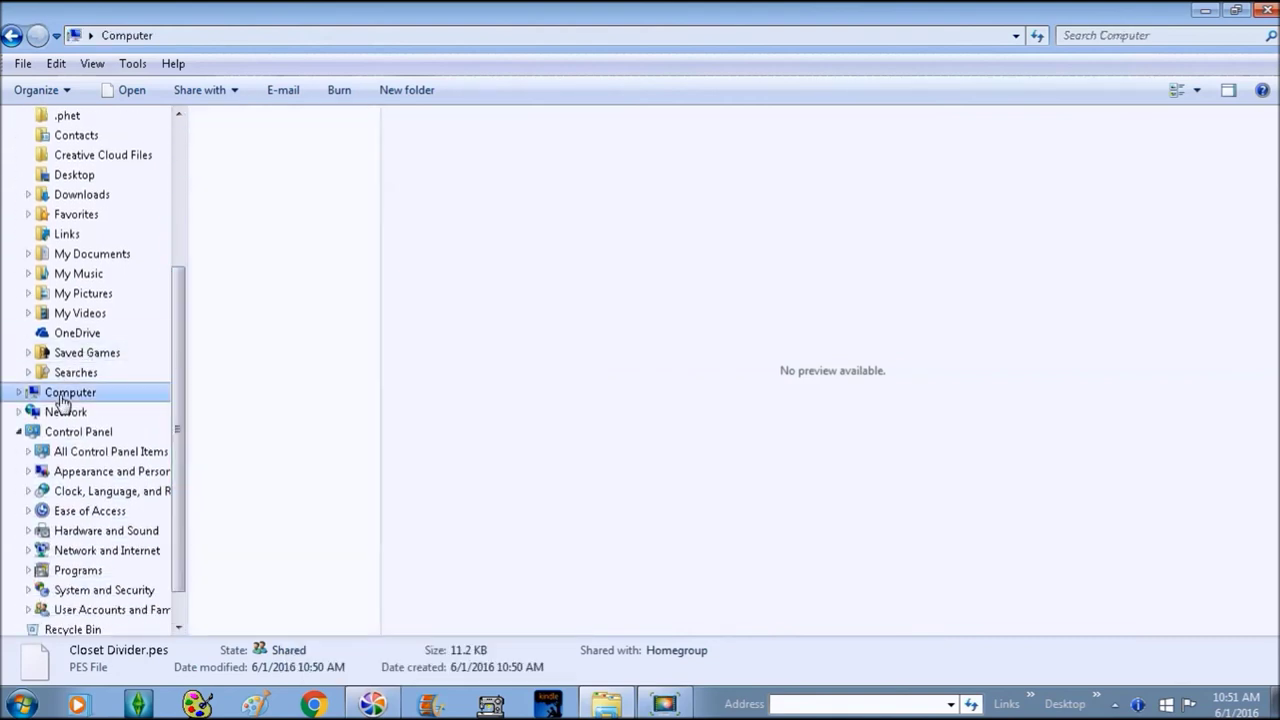
double_click(314, 362)
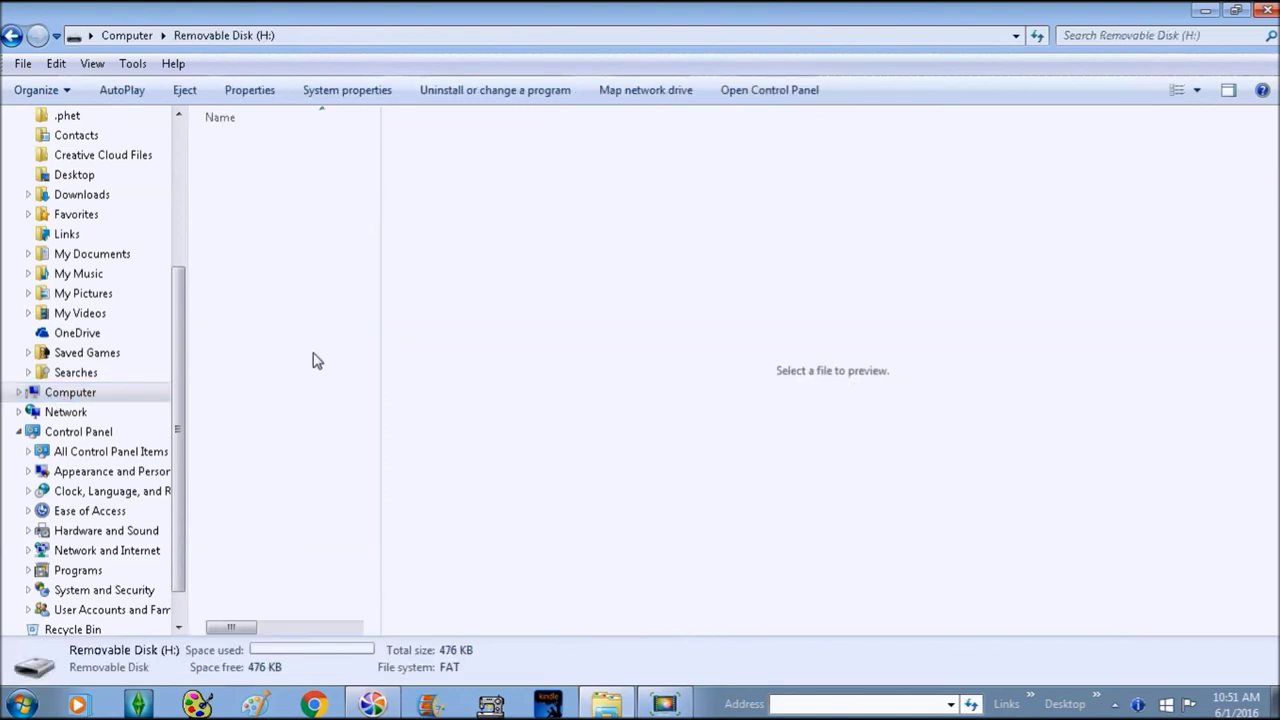
right_click(216, 131)
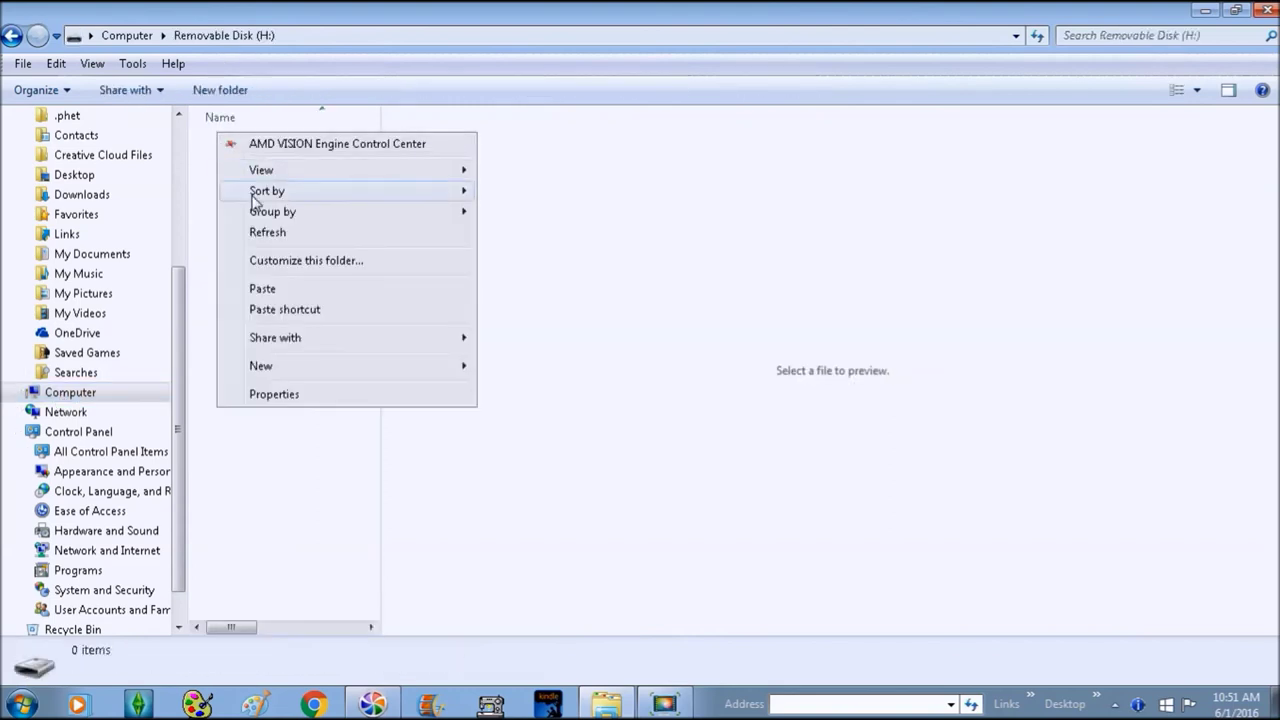
left_click(262, 289)
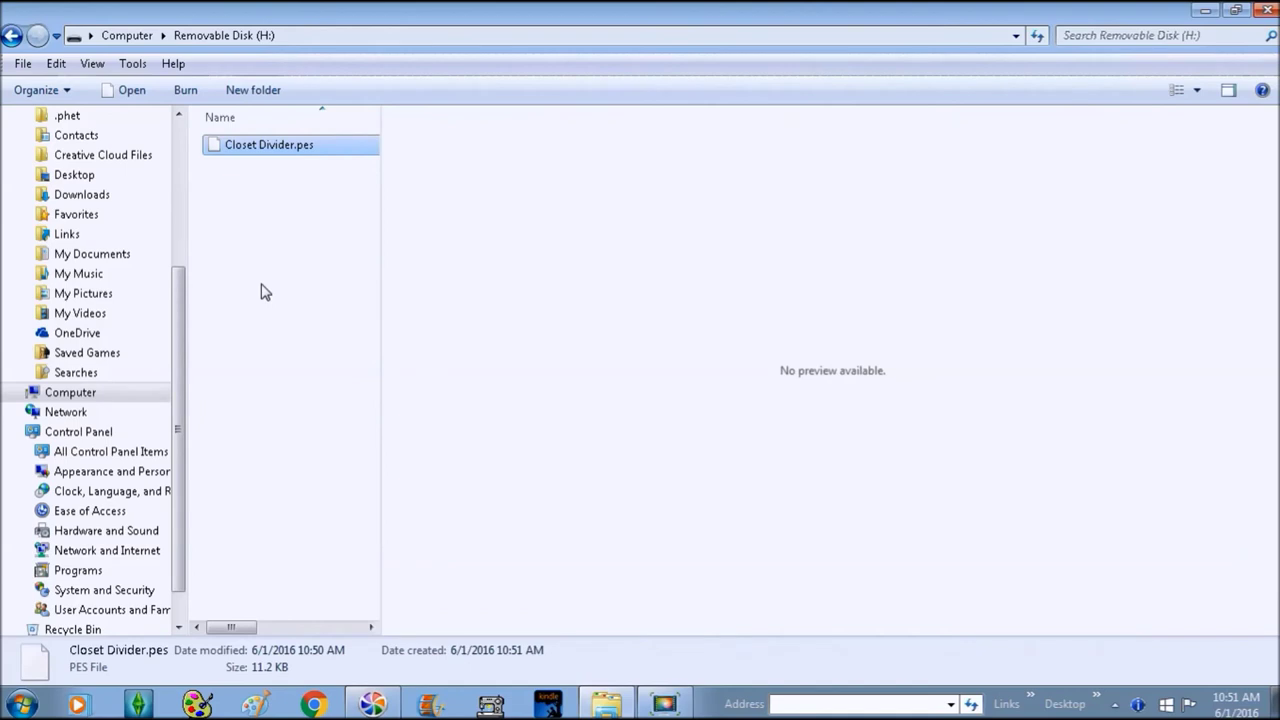
left_click(292, 238)
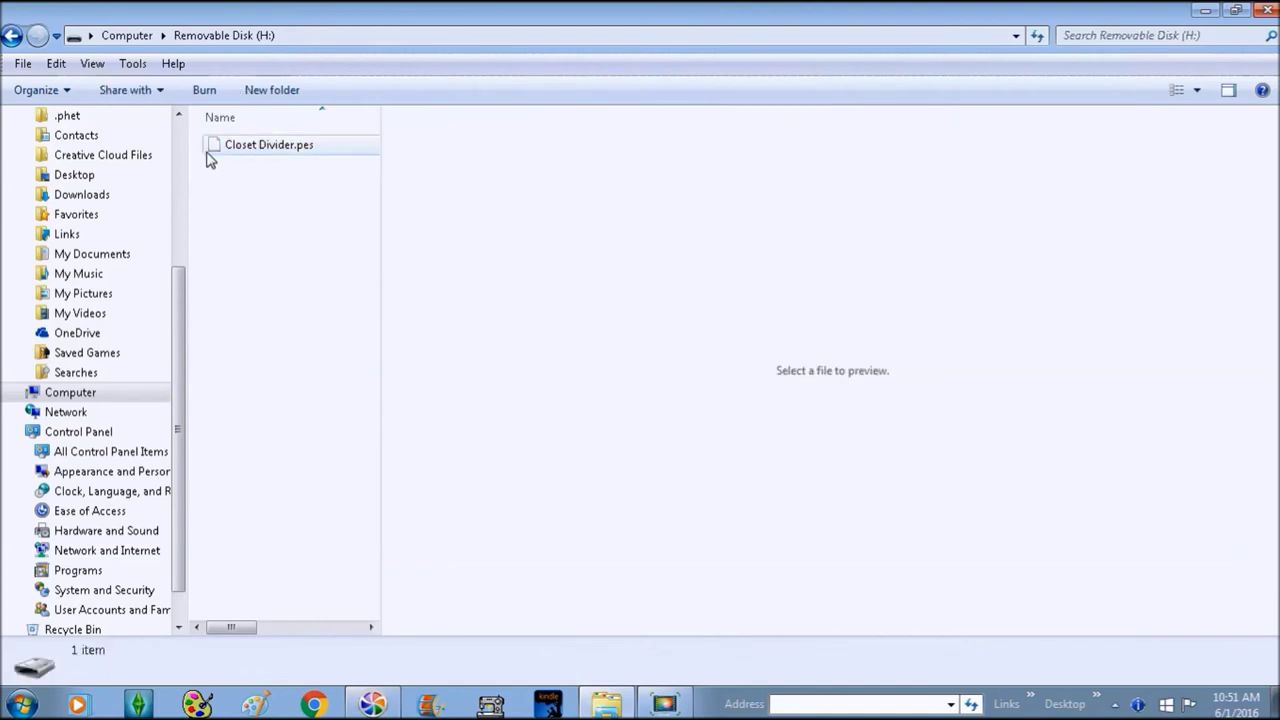